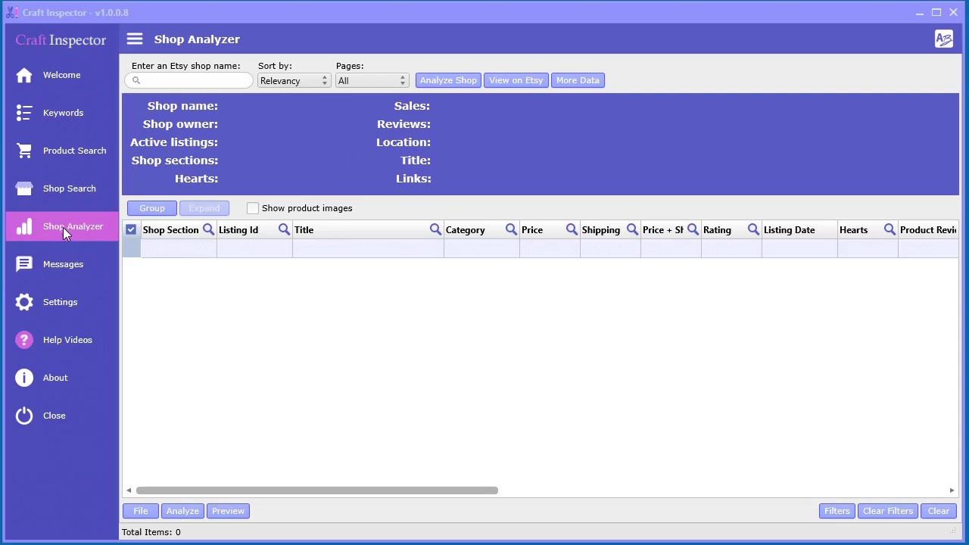
Search Etsy shops for 'shirt' on the Shop Search page to list 30 shops with hearts, sales and reviews
click(189, 79)
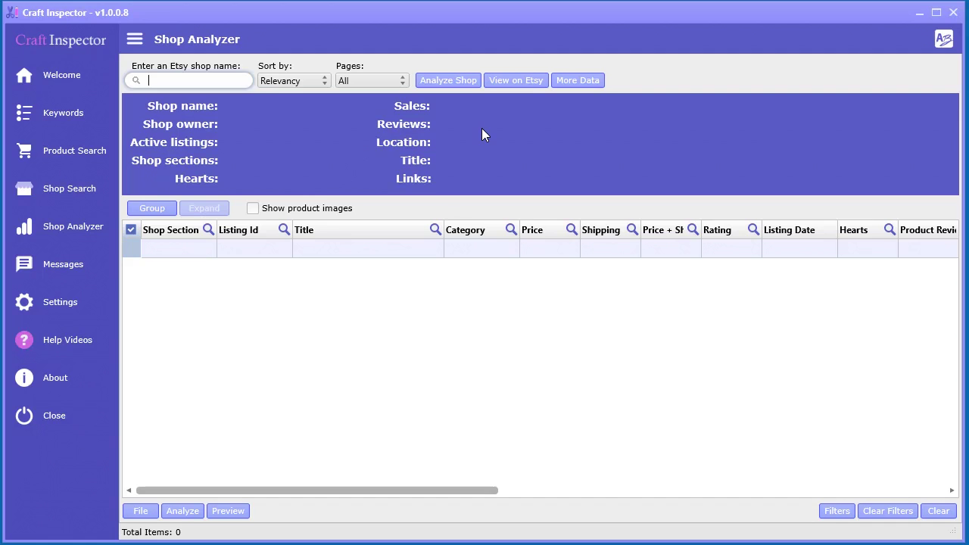
click(69, 192)
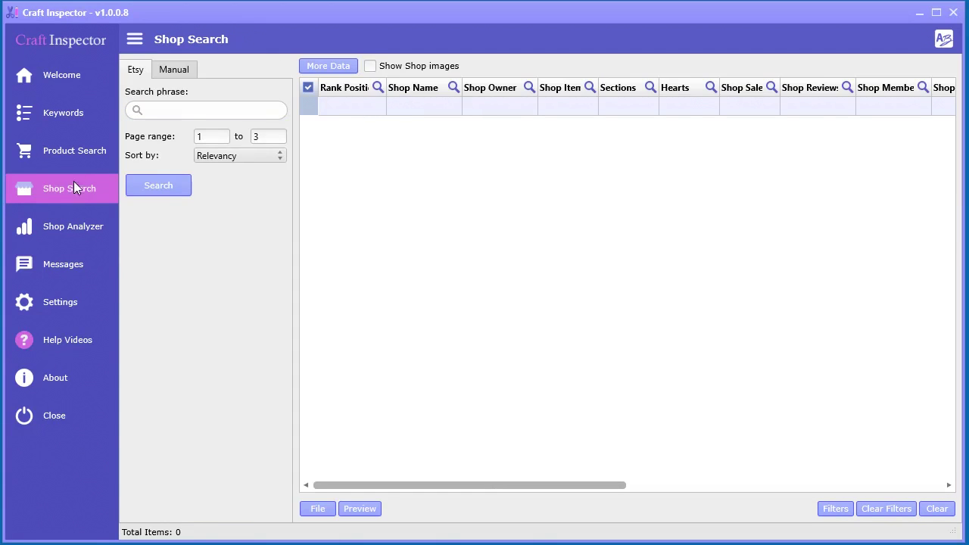
click(75, 151)
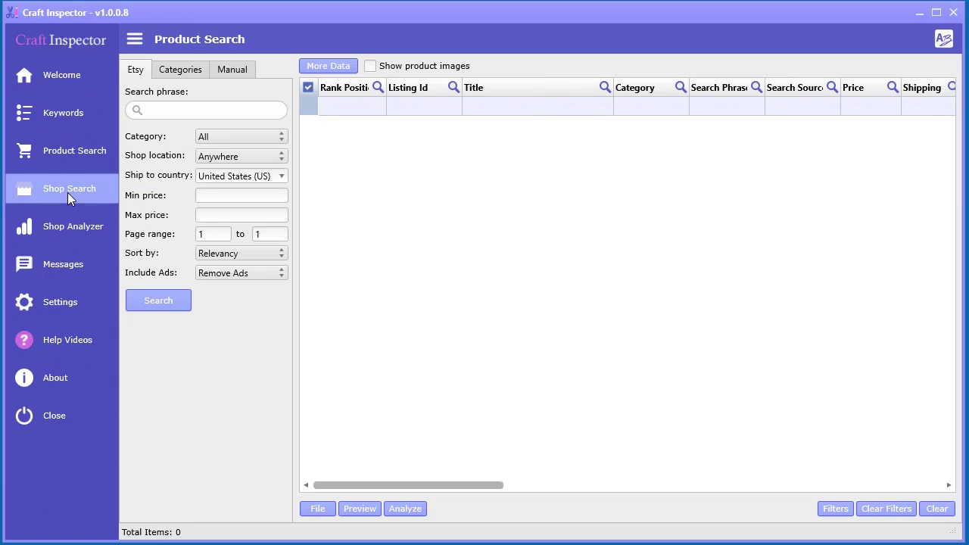
click(67, 192)
click(182, 113)
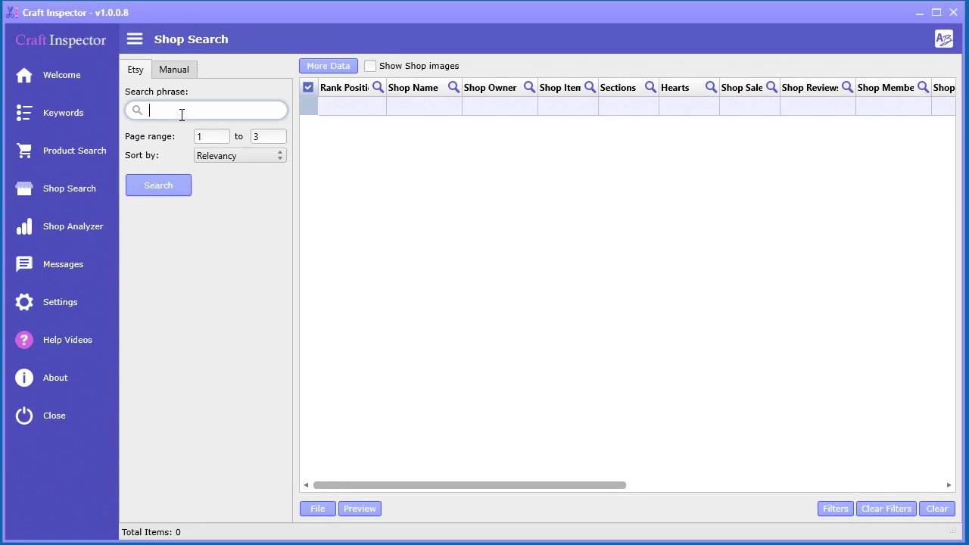
text(shirt)
click(169, 179)
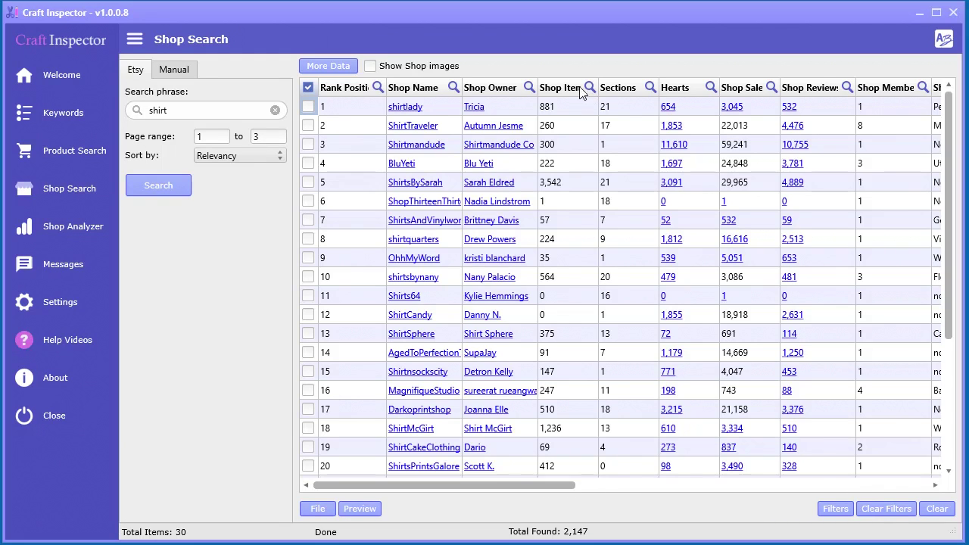
Sort the 'shirt' shops by Shop Items, largest first, and tick the ShirtPickleInc row
click(557, 89)
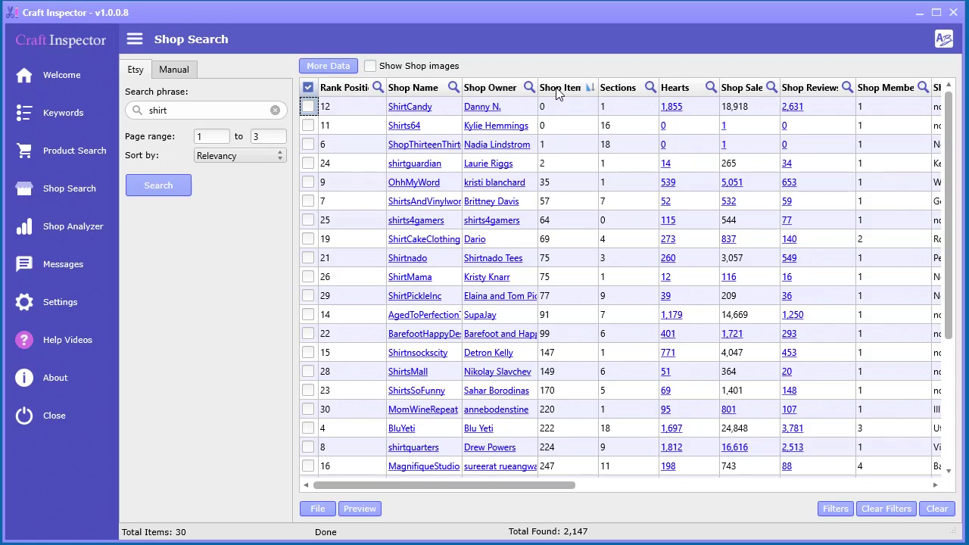
click(557, 89)
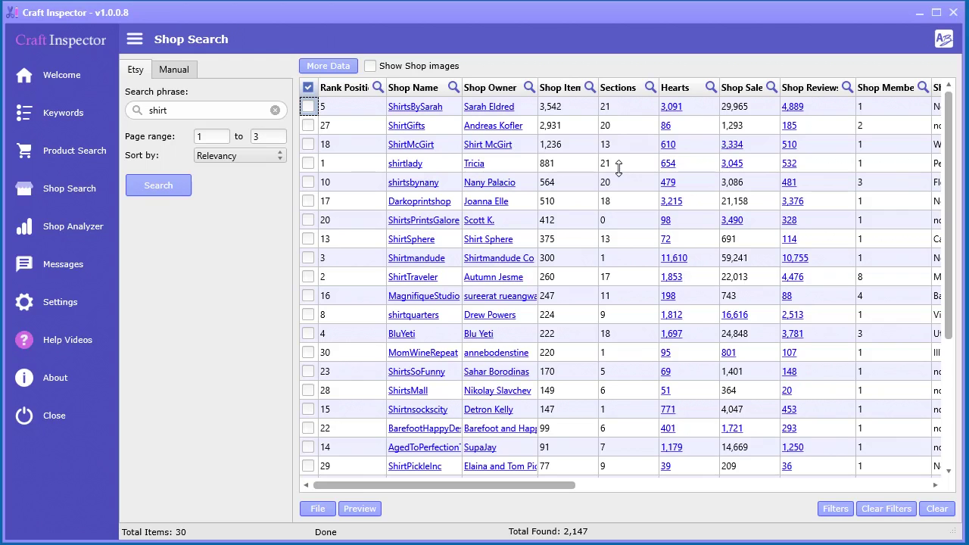
scroll(582, 379, down, 1)
scroll(582, 379, down, 2)
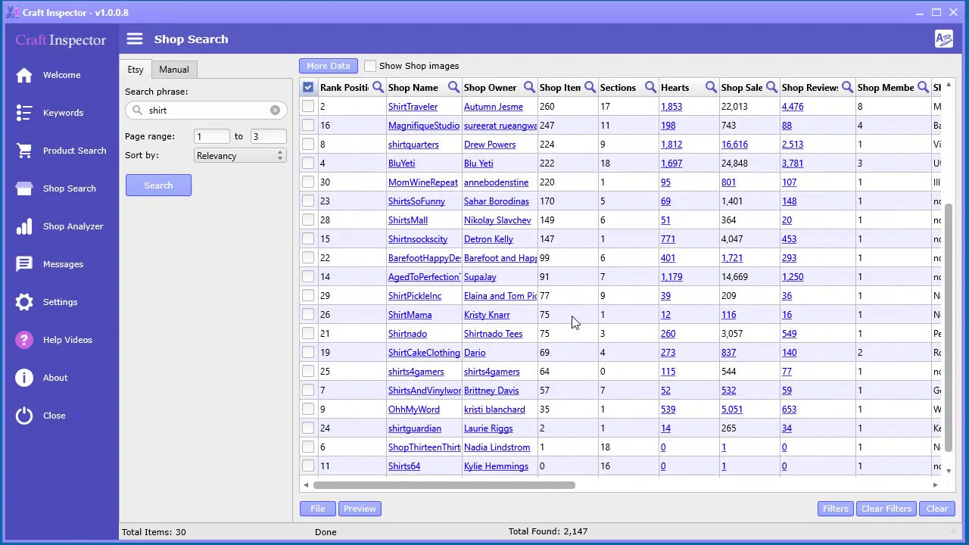
click(579, 297)
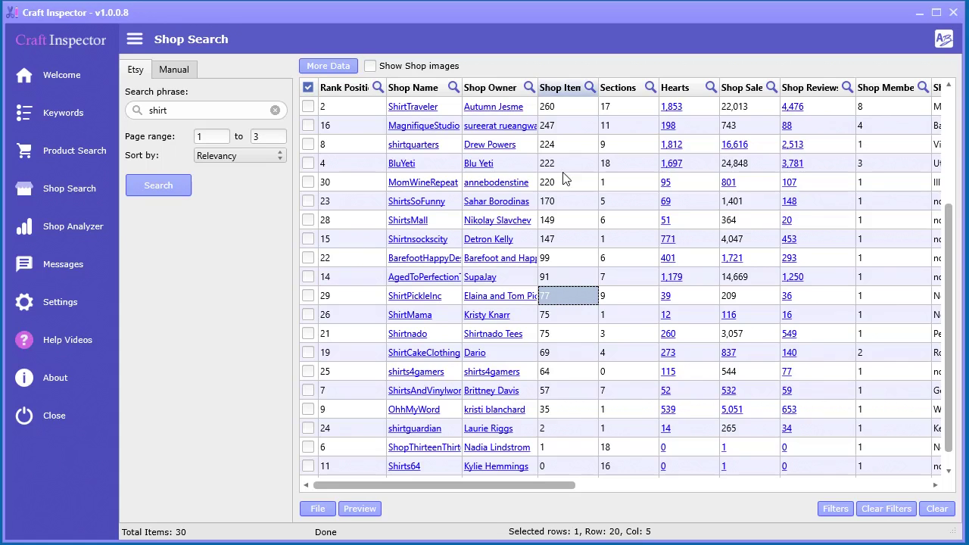
click(566, 291)
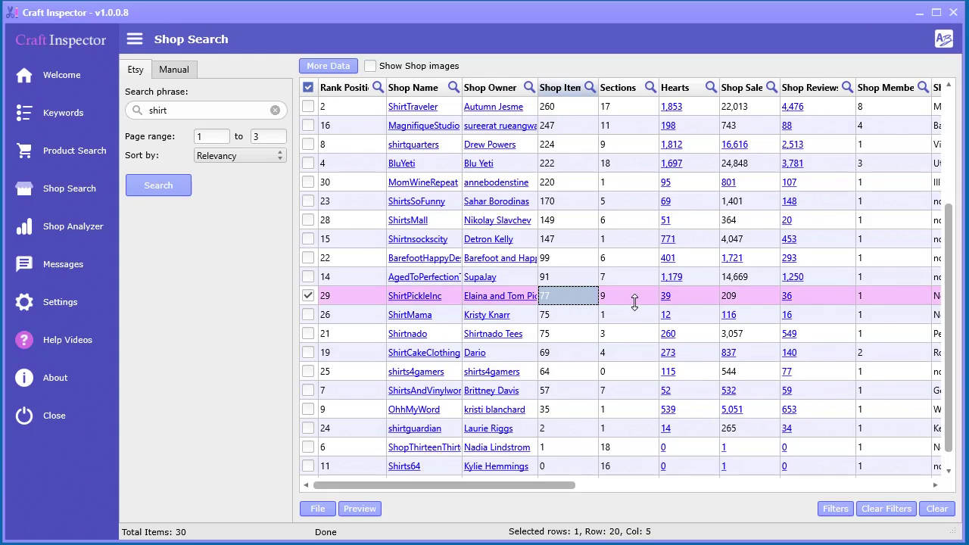
Send ShirtPickleInc to the Shop Analyzer and analyze it, loading all 77 listings
right_click(560, 298)
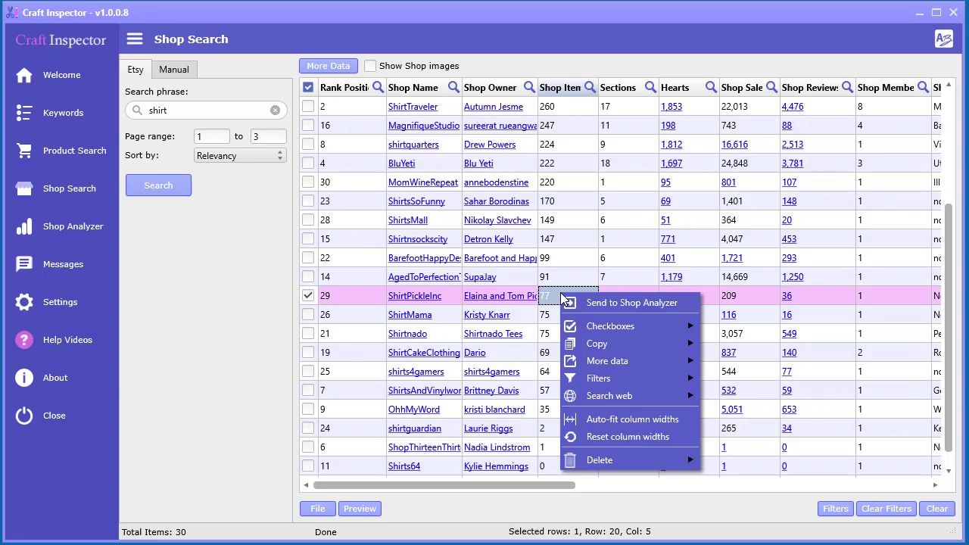
click(627, 303)
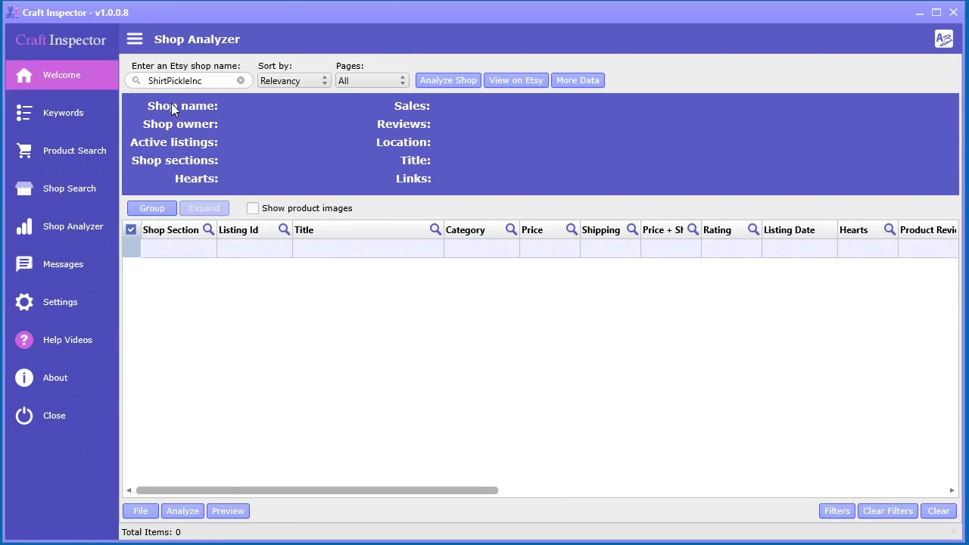
click(472, 82)
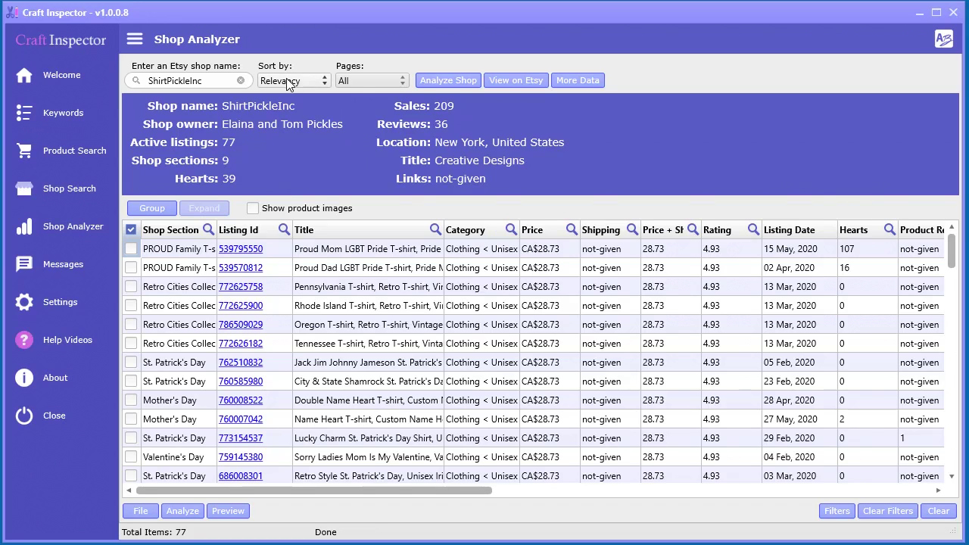
Keep all pages selected for analysis and adjust the listing table view
click(355, 82)
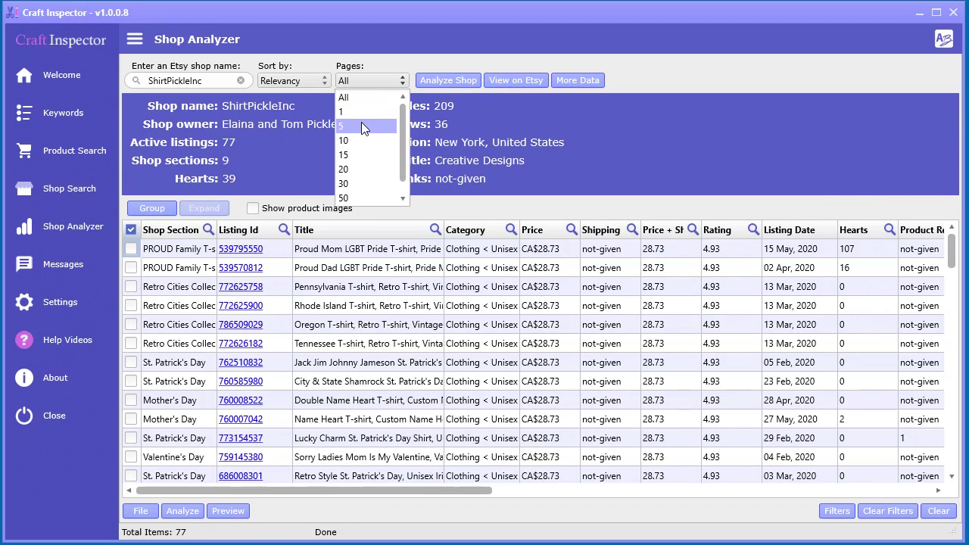
click(454, 161)
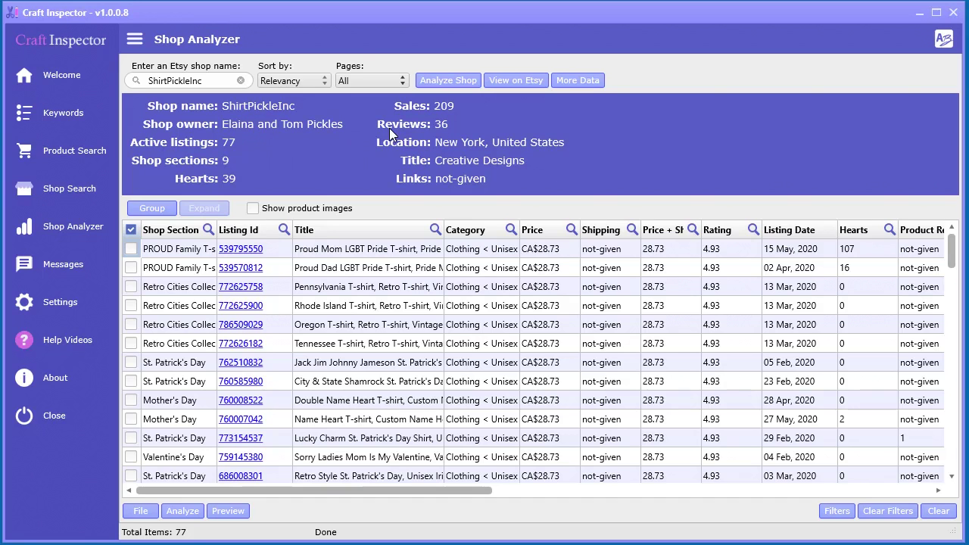
drag(952, 250, 947, 458)
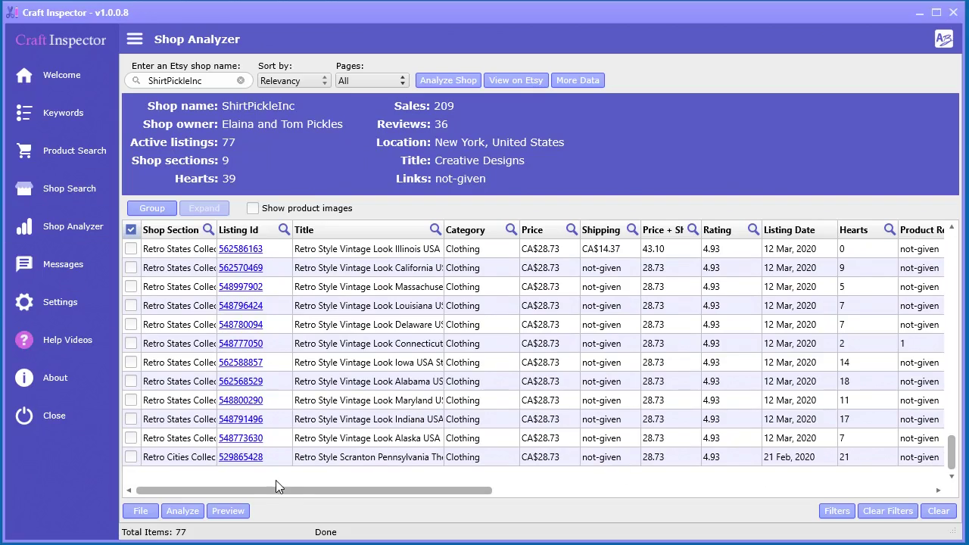
drag(278, 488, 237, 476)
Turn product images on and off again, then bring up the Preview options
click(253, 209)
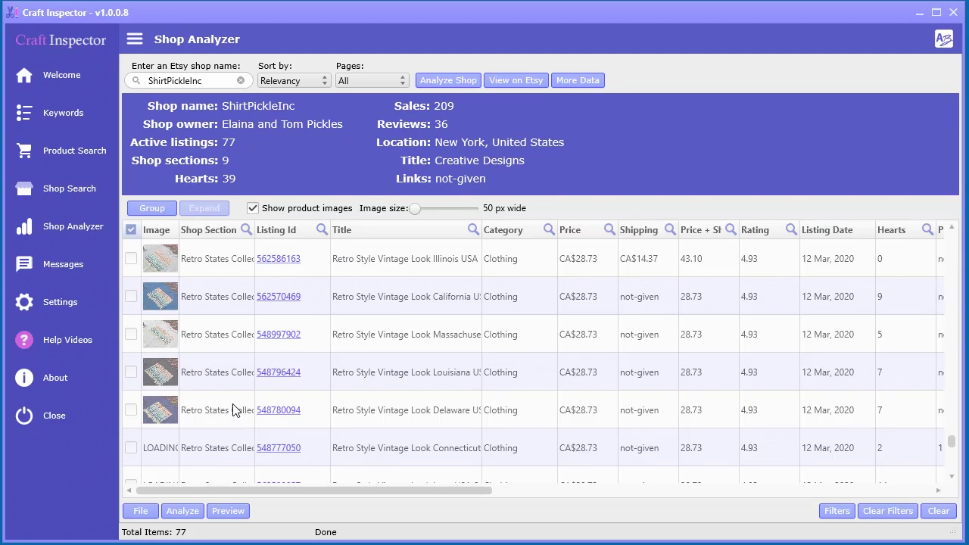
click(252, 210)
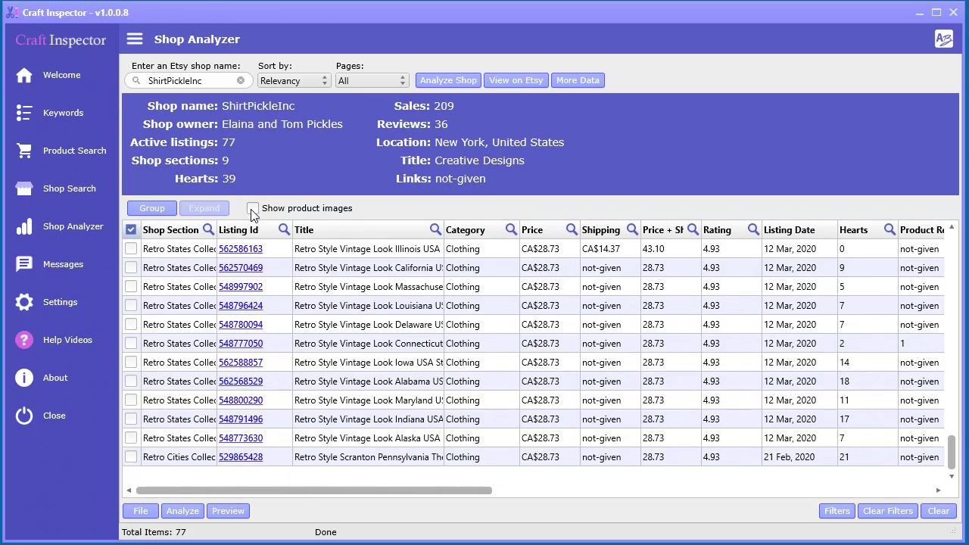
click(227, 511)
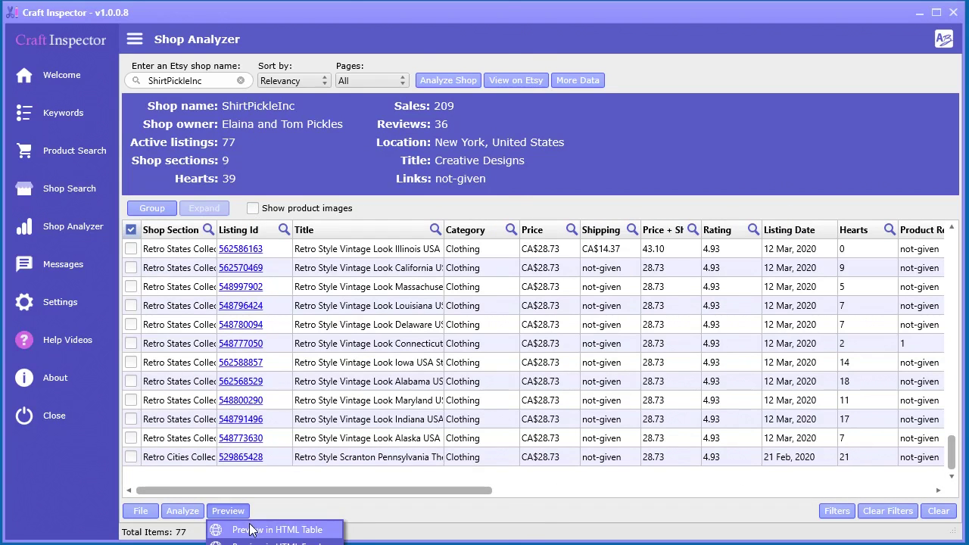
Preview the listings as an HTML table in Chrome, sort by Listing Id descending, then minimize Chrome
click(250, 530)
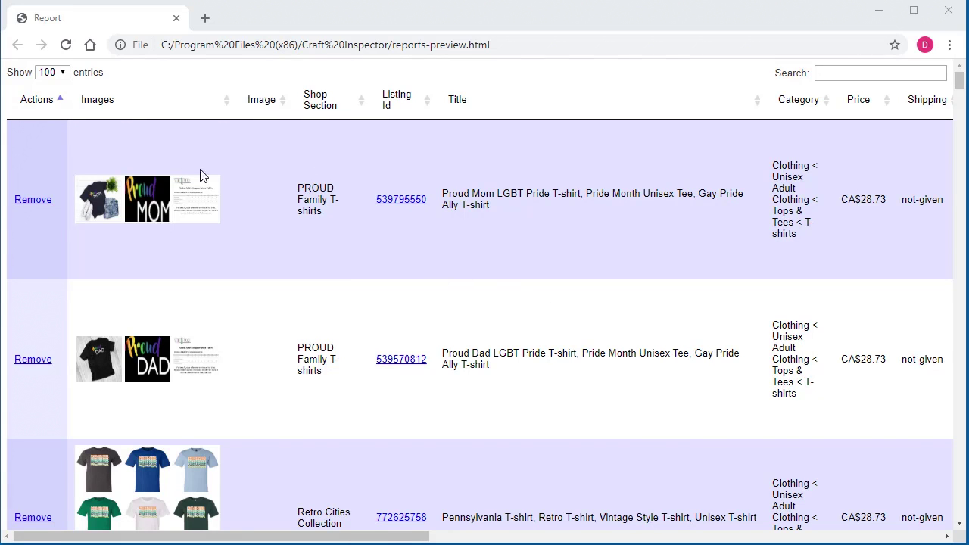
scroll(362, 386, down, 3)
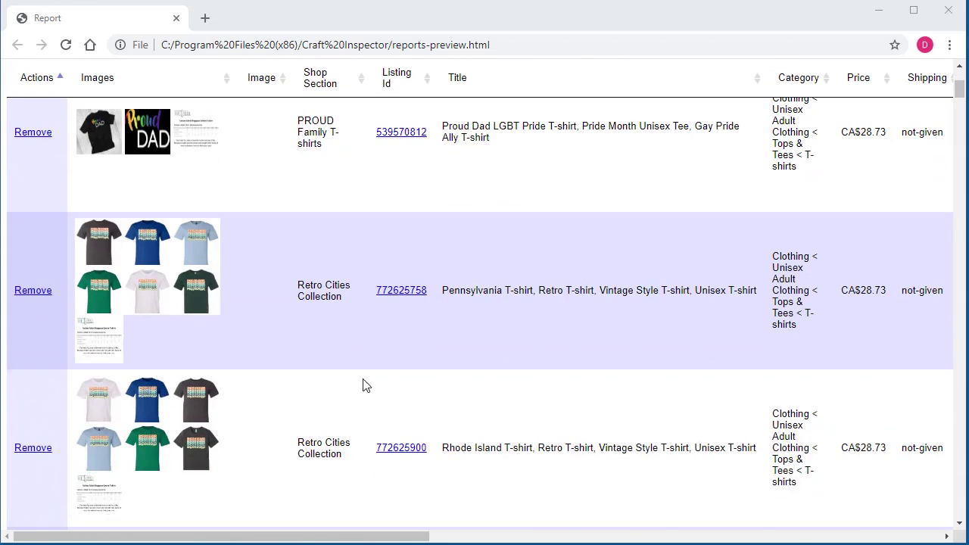
click(401, 78)
click(401, 78)
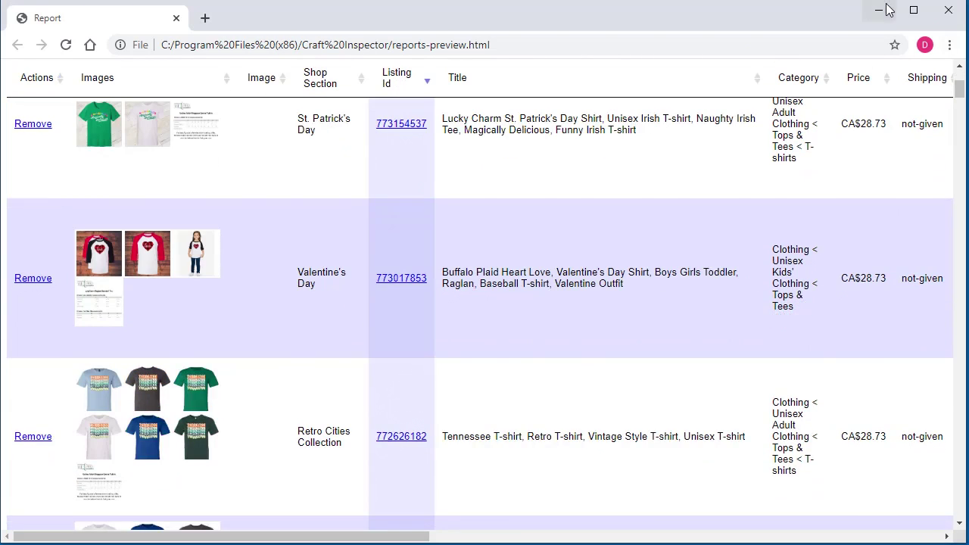
click(880, 10)
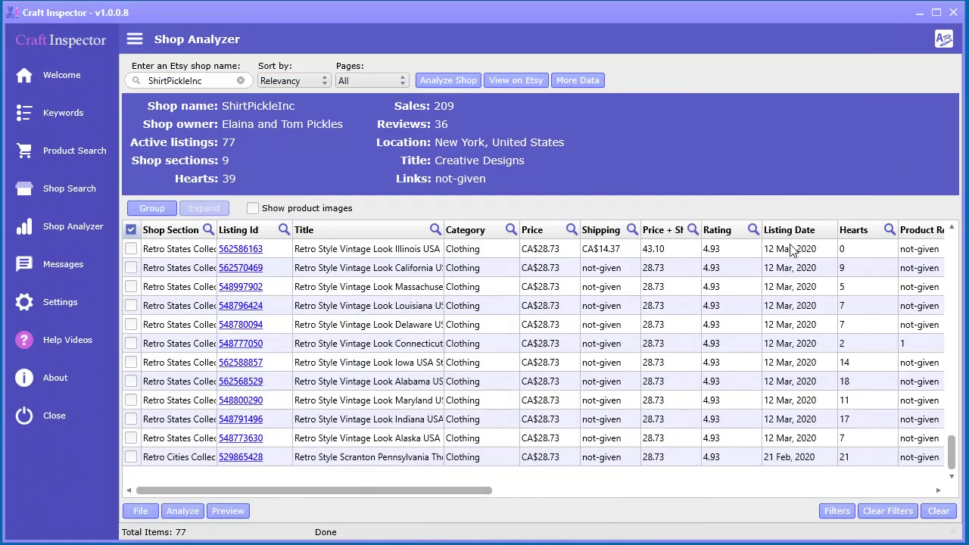
Show all 77 listings as an HTML product card report sorted by shop sales, then minimize Chrome
click(195, 514)
click(229, 512)
click(227, 528)
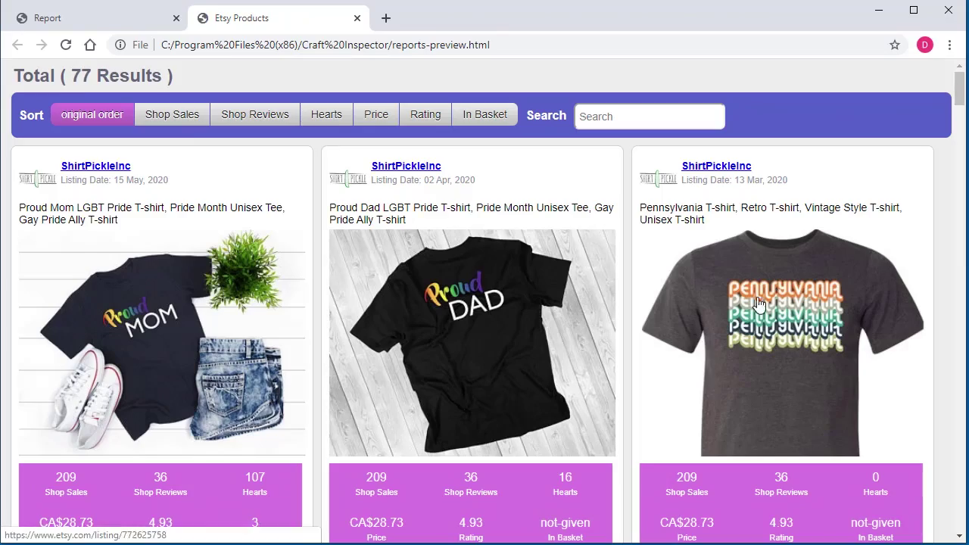
click(192, 121)
scroll(286, 340, down, 12)
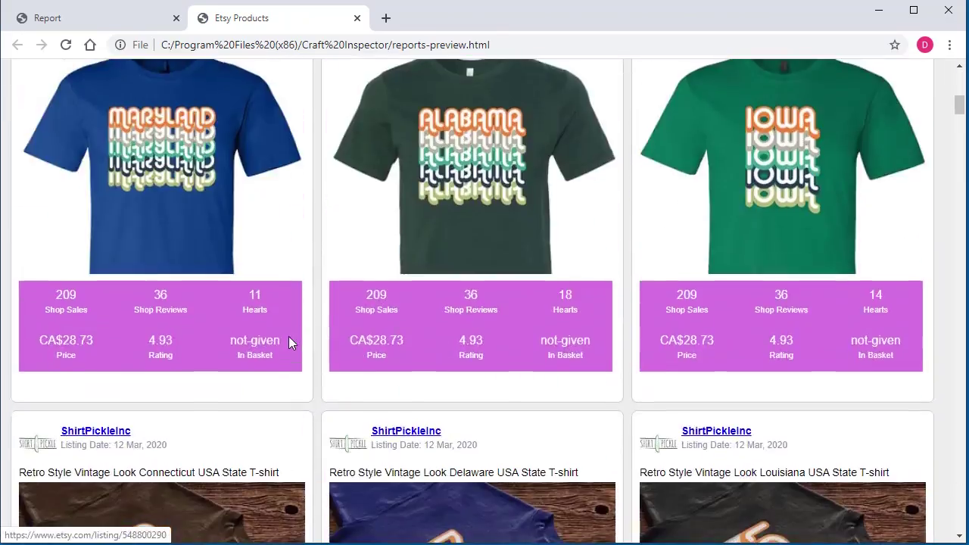
scroll(288, 336, down, 13)
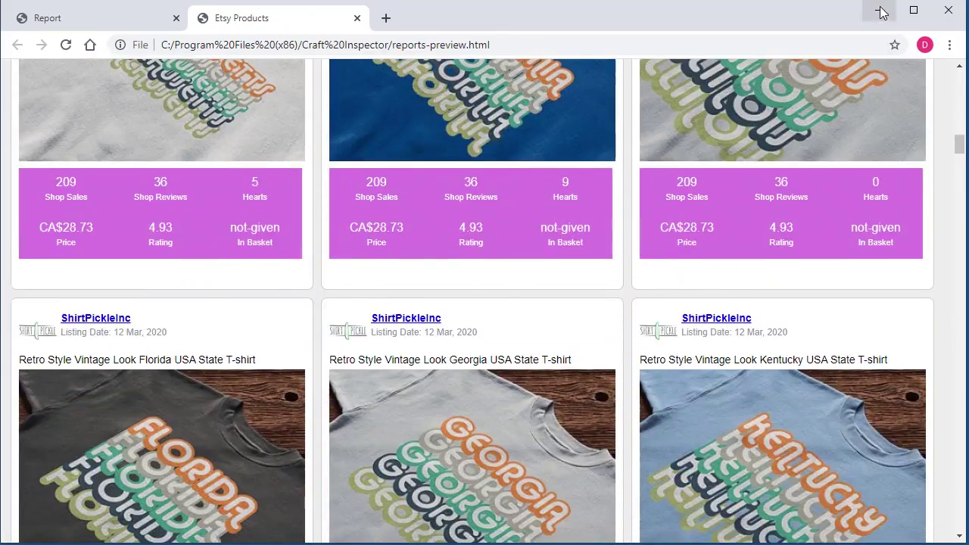
click(881, 12)
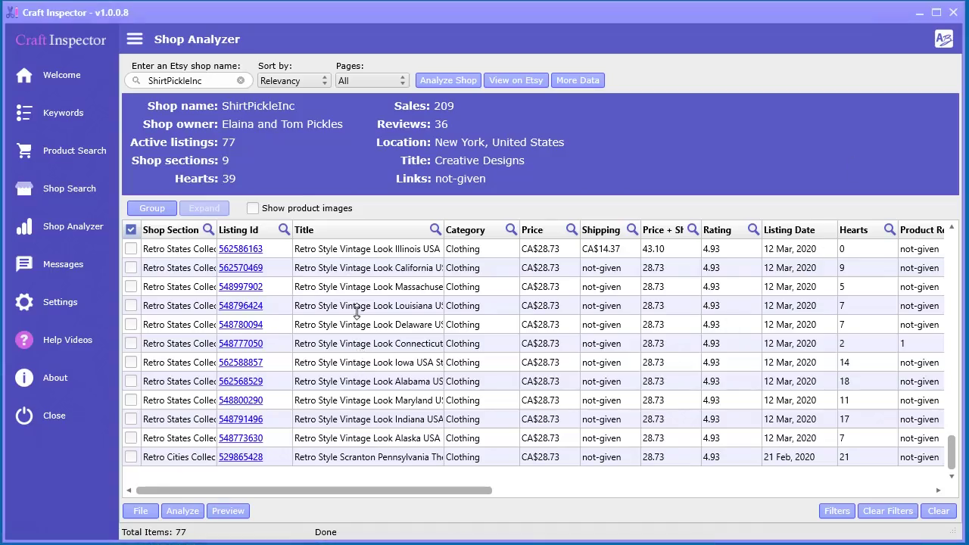
Group the ShirtPickleInc listings into shop-section groups such as Botanicals and Mother's Day
drag(951, 452, 952, 246)
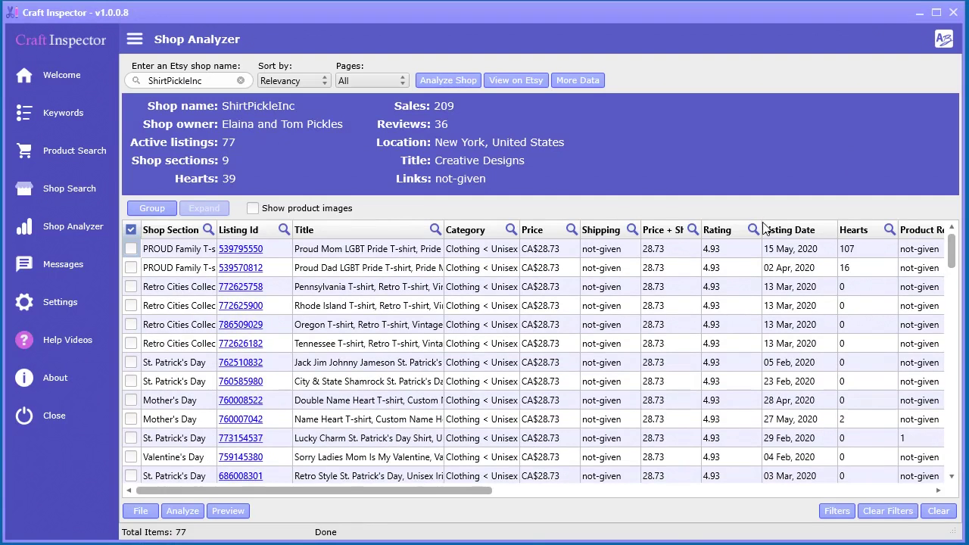
click(150, 208)
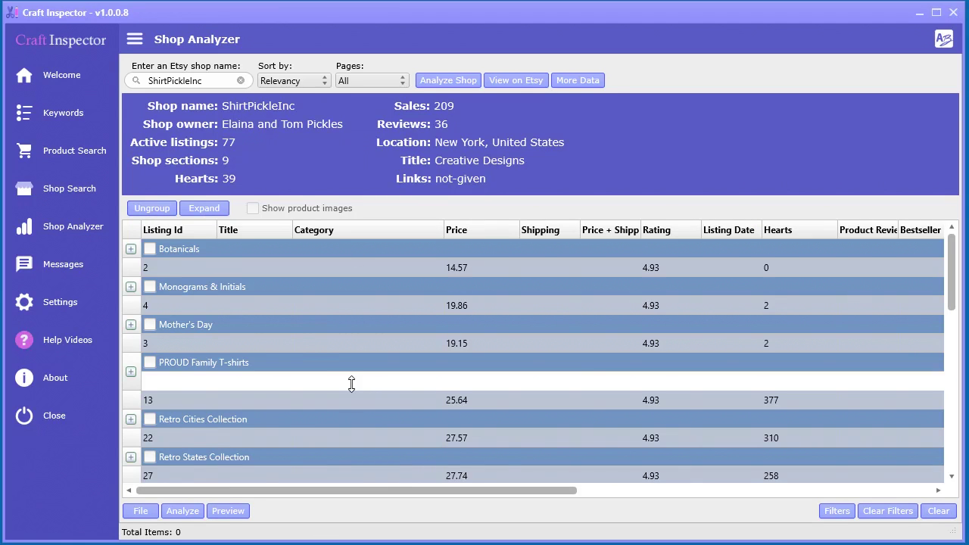
scroll(238, 390, down, 6)
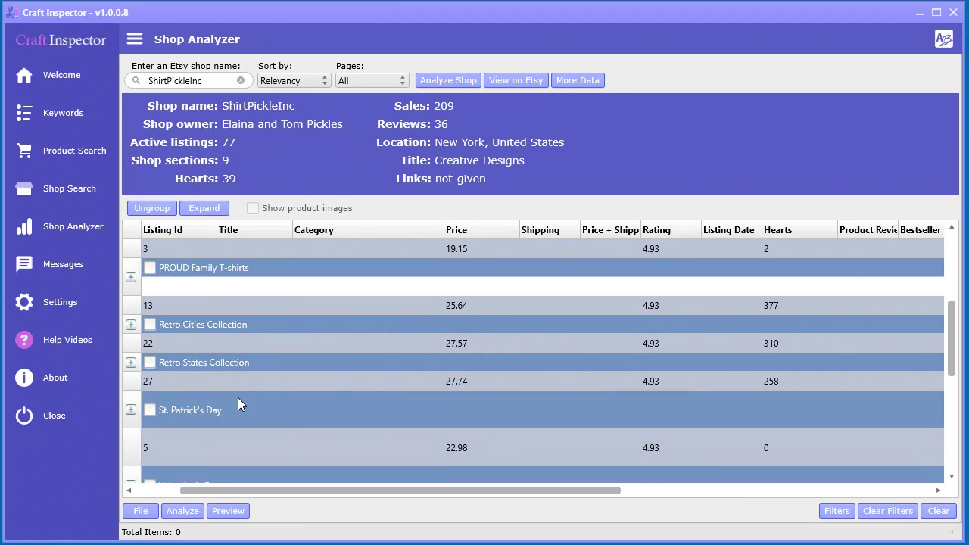
scroll(241, 415, up, 6)
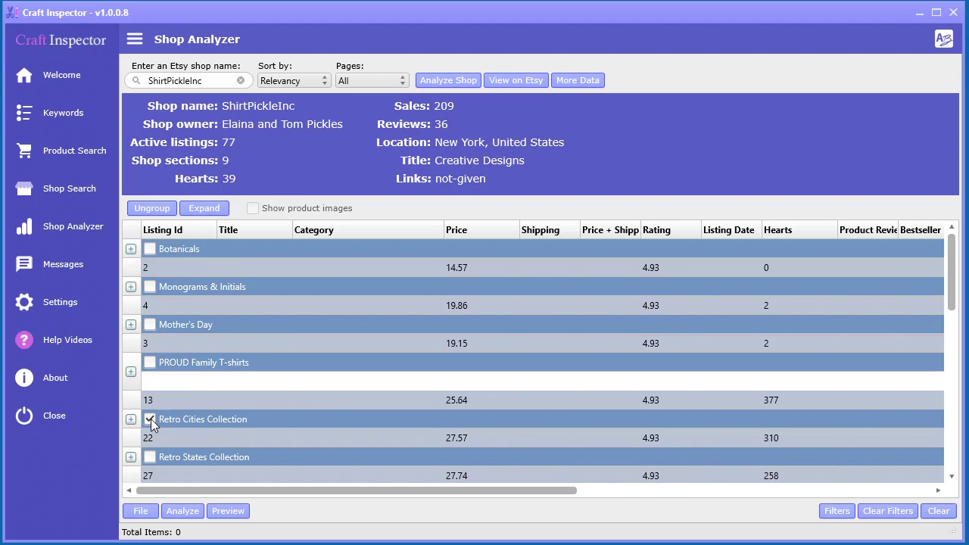
Expand and collapse the Retro Cities Collection group and sort the listings by price
scroll(386, 426, down, 2)
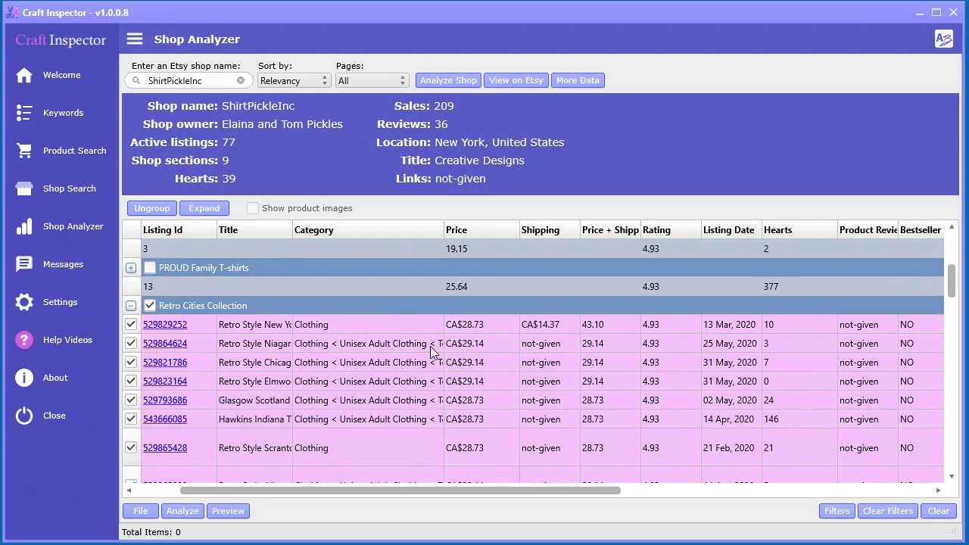
scroll(397, 395, down, 5)
scroll(396, 395, down, 4)
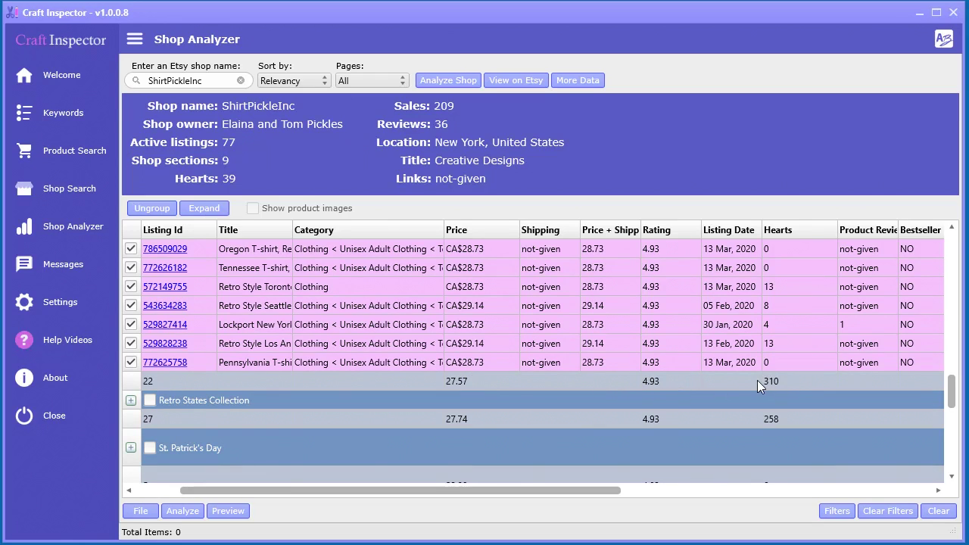
drag(550, 489, 478, 500)
click(158, 328)
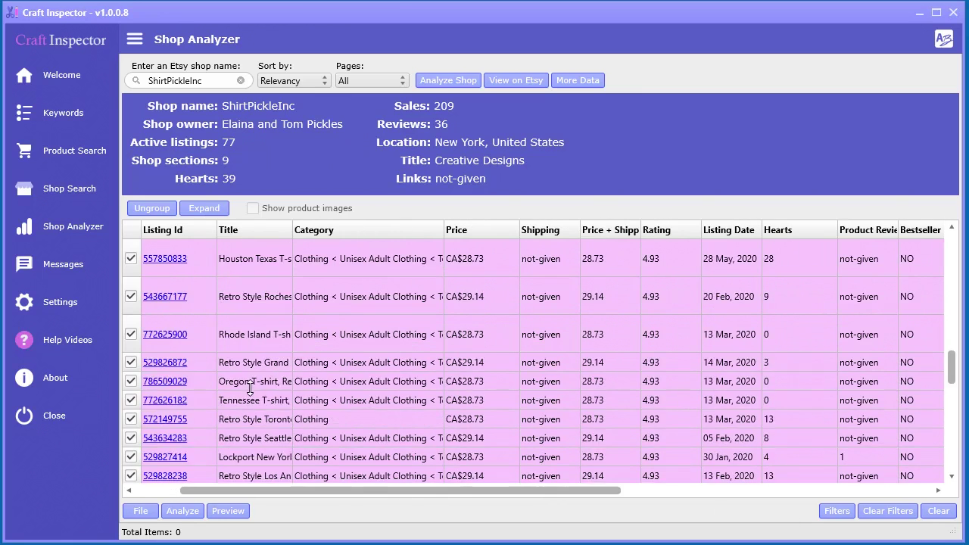
scroll(227, 377, up, 2)
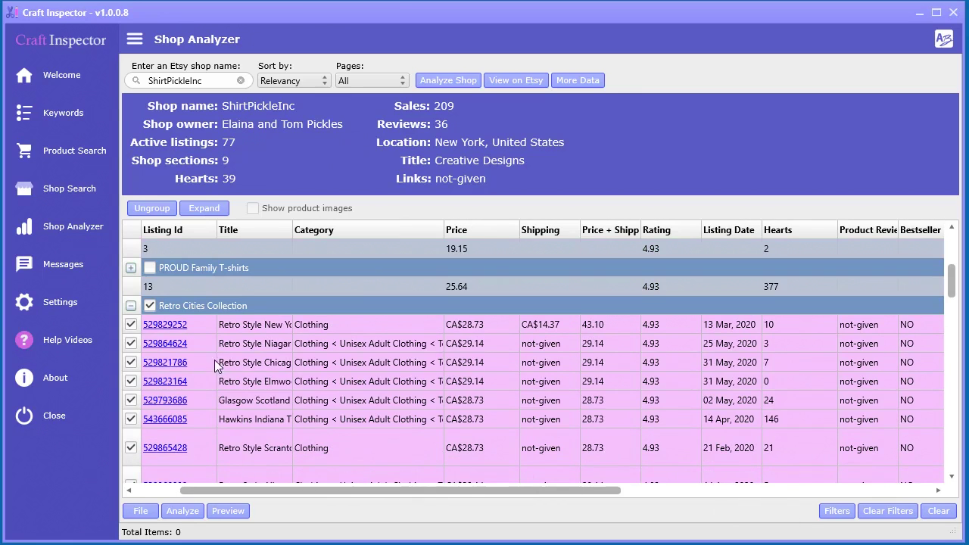
click(130, 324)
click(473, 231)
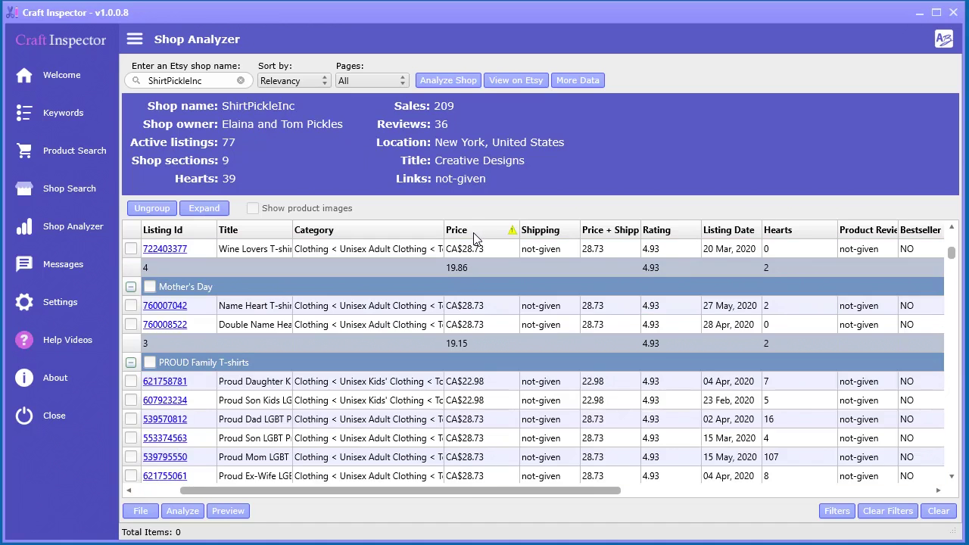
scroll(467, 425, down, 10)
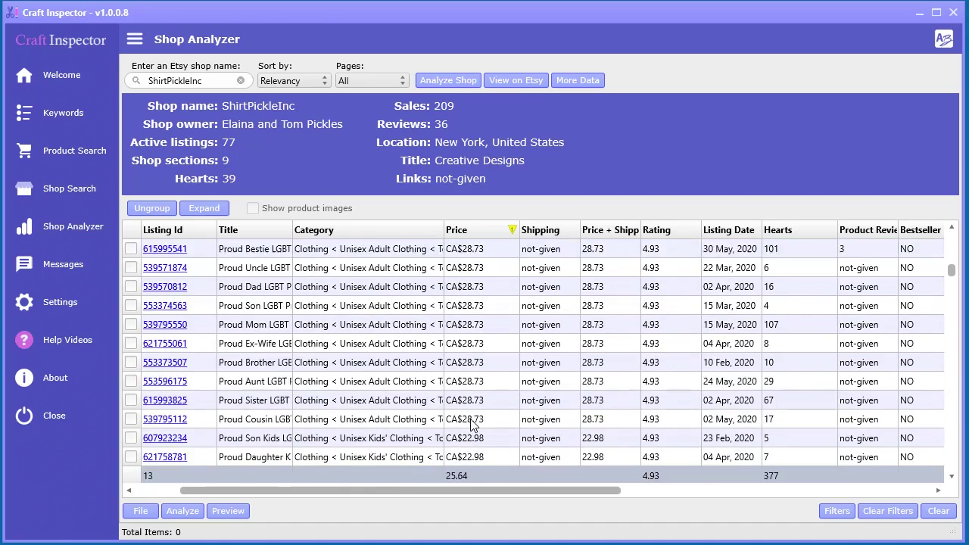
scroll(425, 367, up, 2)
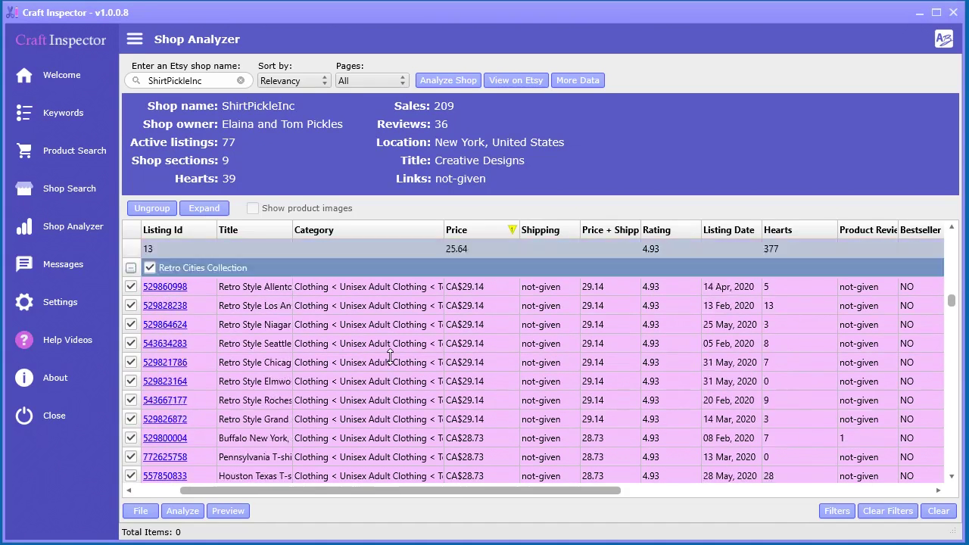
Ungroup and regroup by shop section, then tick every listing in Retro States Collection
click(160, 209)
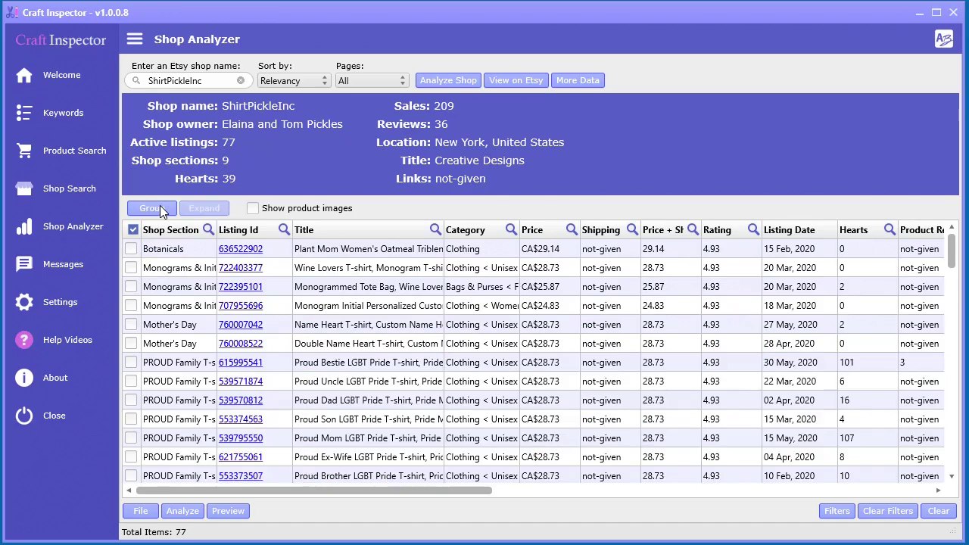
click(160, 206)
scroll(314, 348, down, 2)
scroll(313, 347, down, 3)
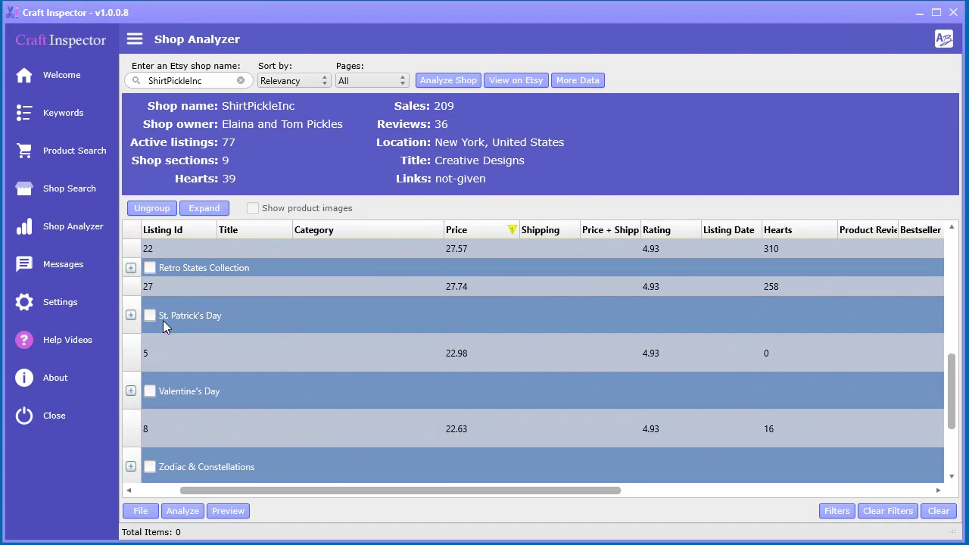
click(150, 268)
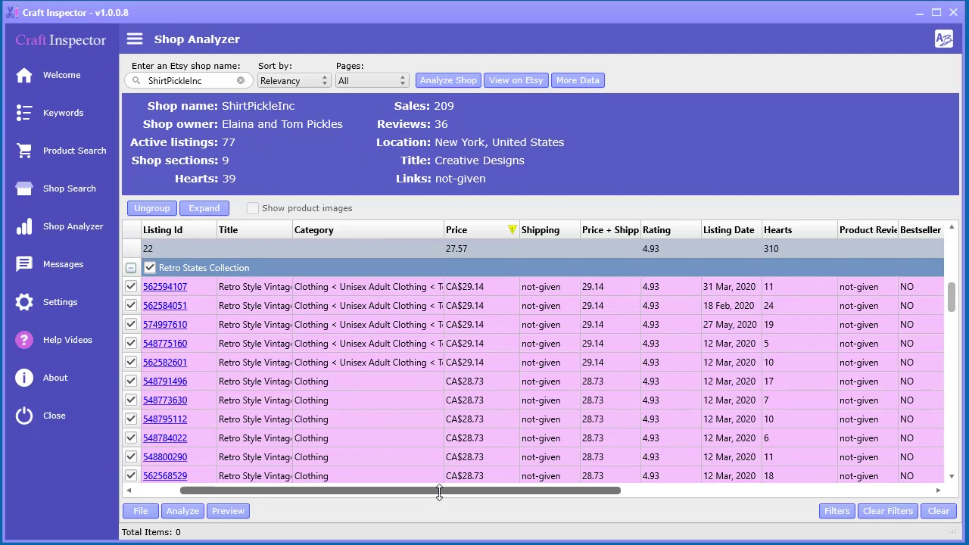
drag(437, 490, 707, 506)
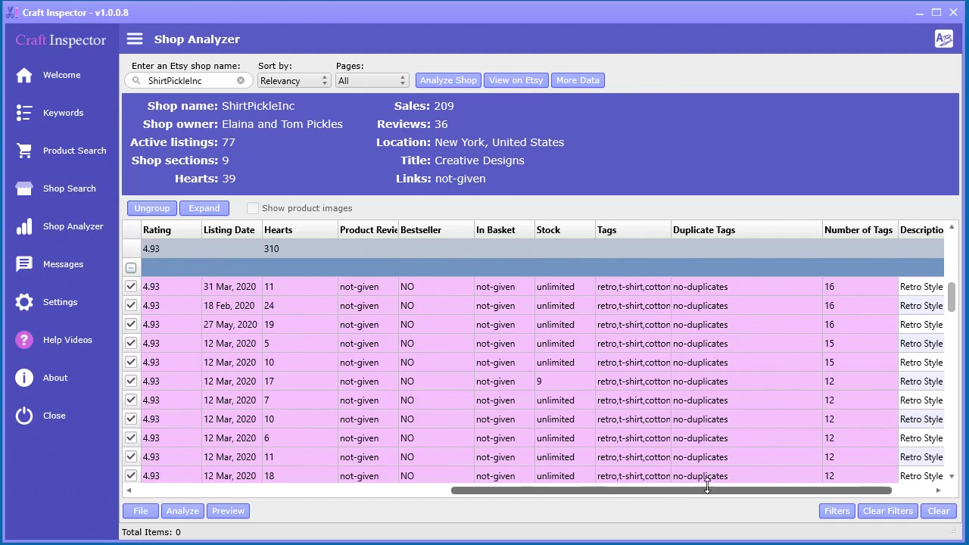
scroll(651, 290, down, 1)
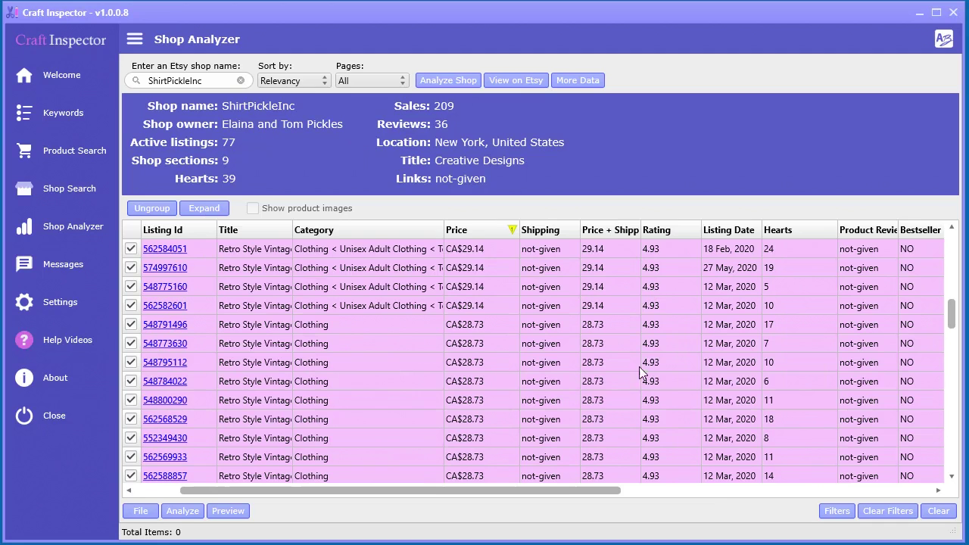
click(183, 511)
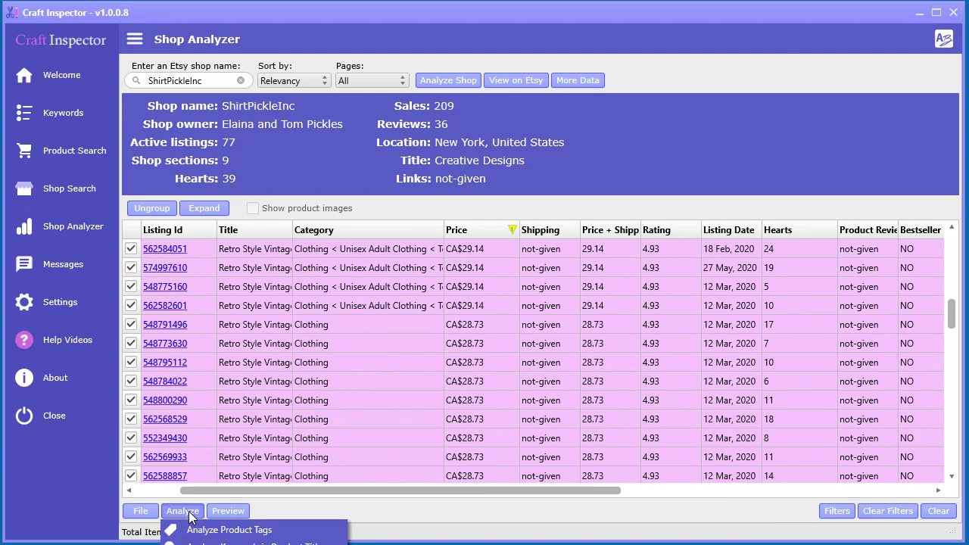
click(227, 527)
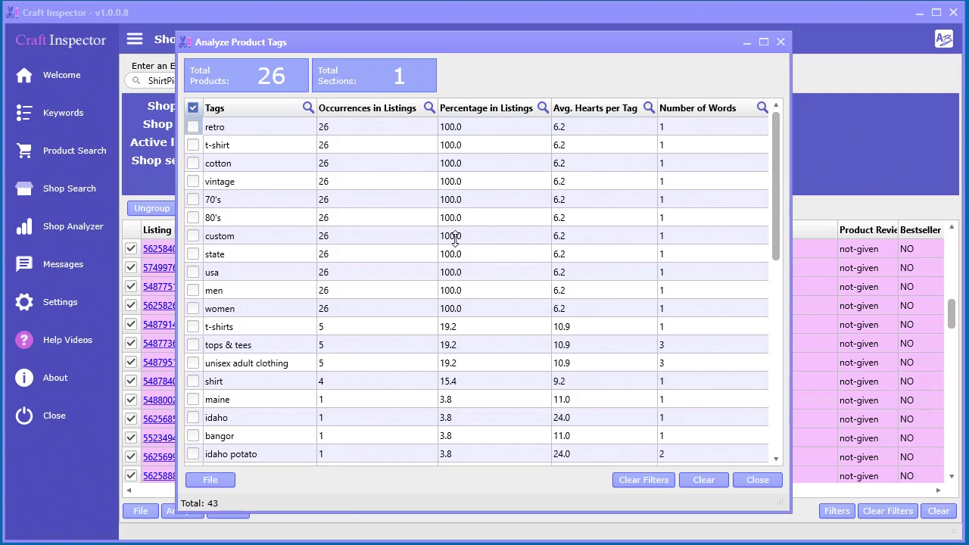
click(265, 130)
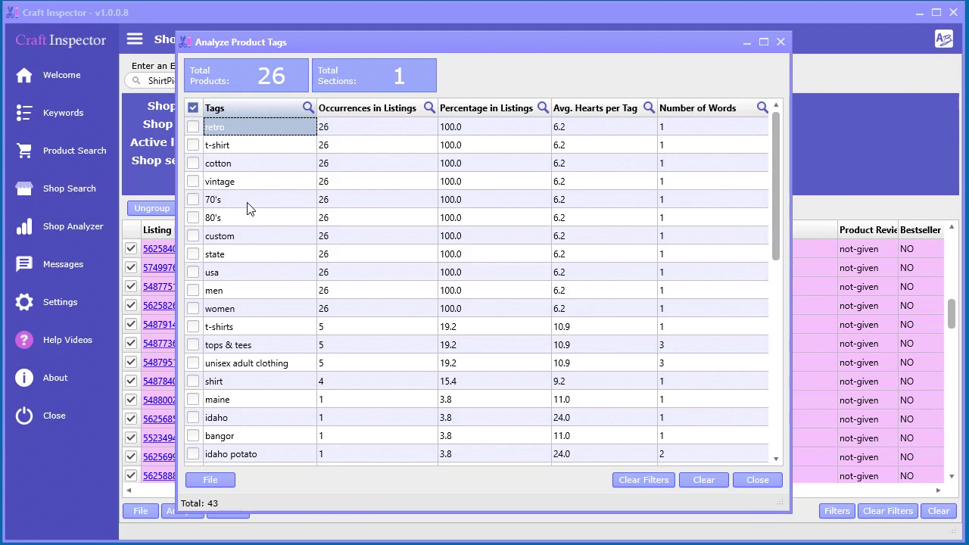
click(242, 184)
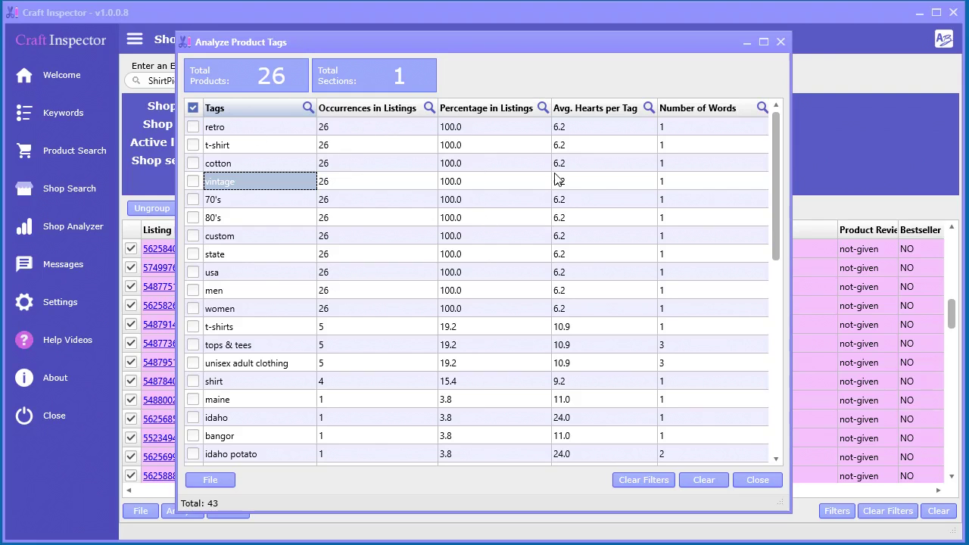
click(598, 131)
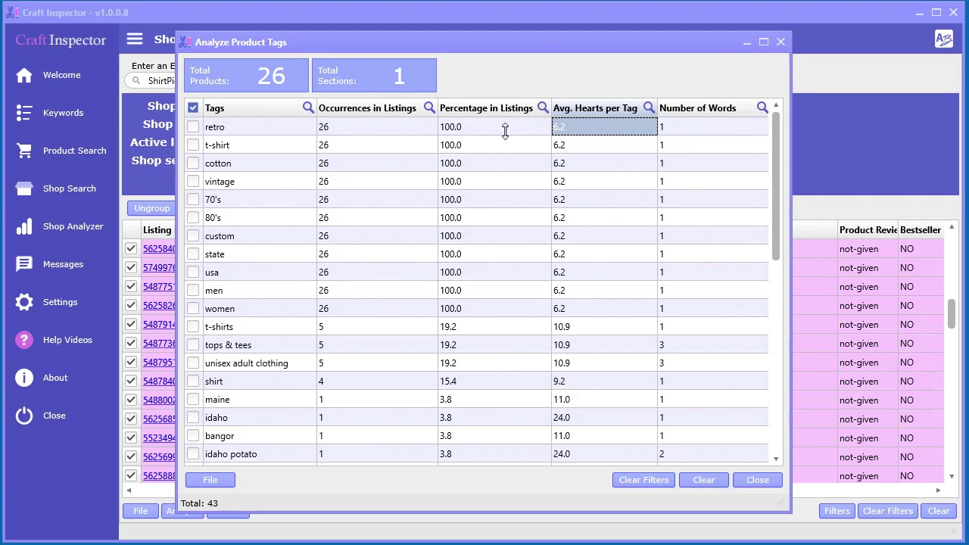
drag(543, 42, 513, 37)
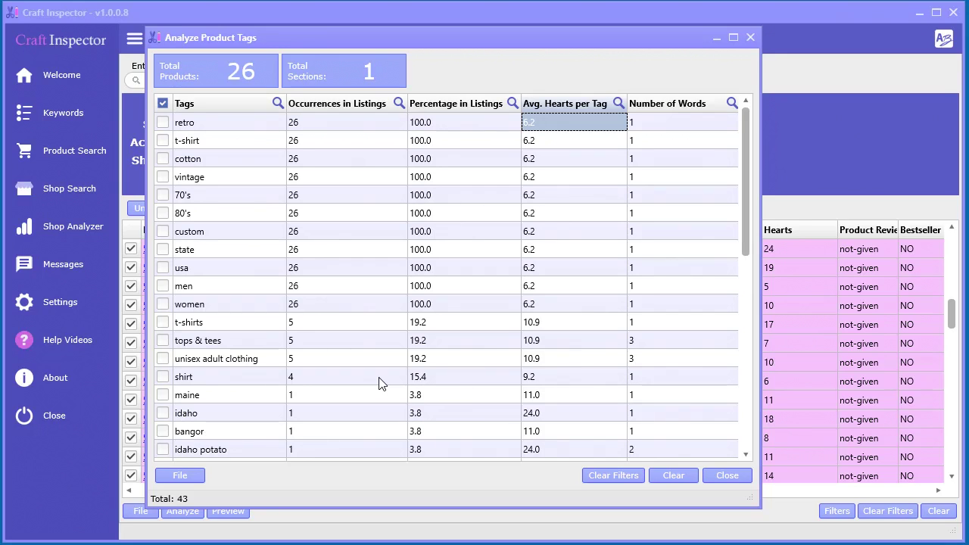
drag(600, 39, 590, 37)
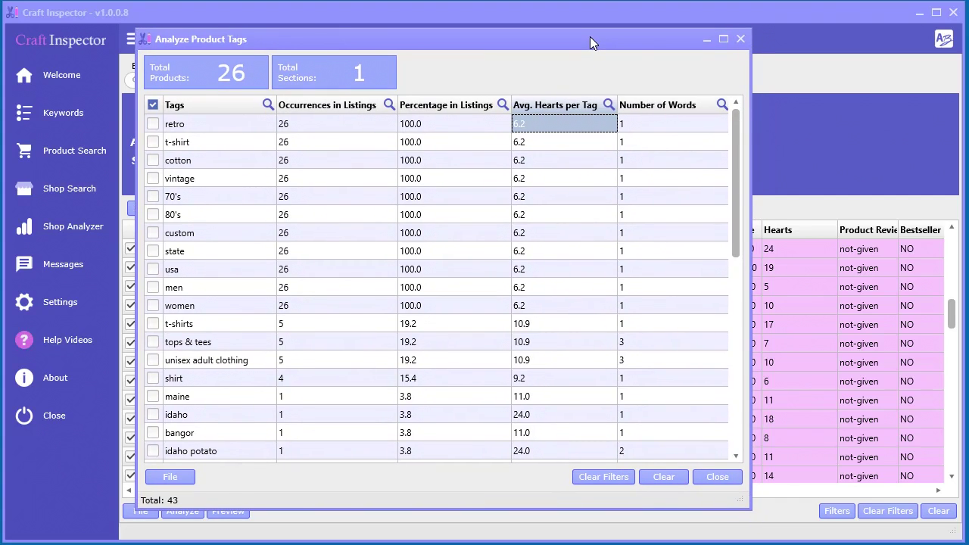
drag(733, 216, 743, 88)
click(741, 39)
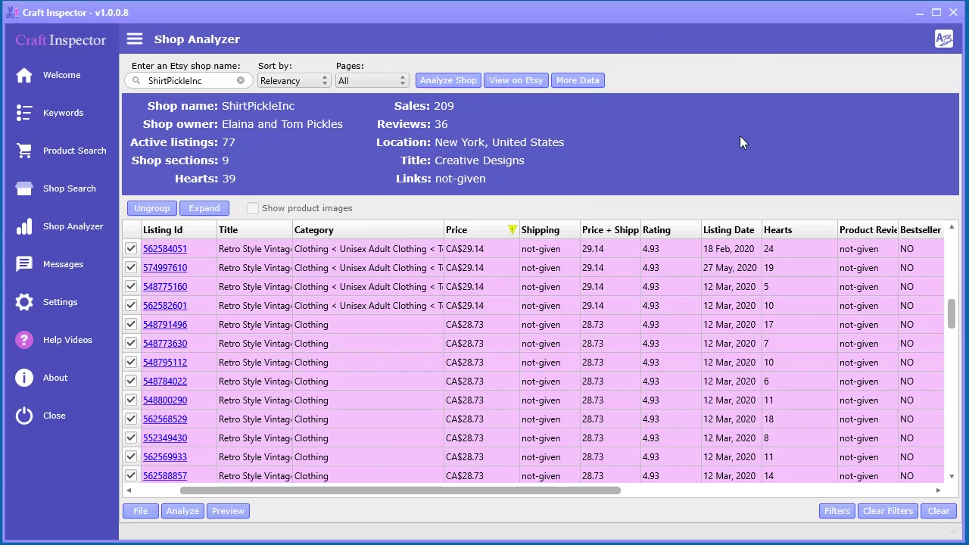
Open the title keyword analysis for ShirtPickleInc and move its window aside
click(191, 512)
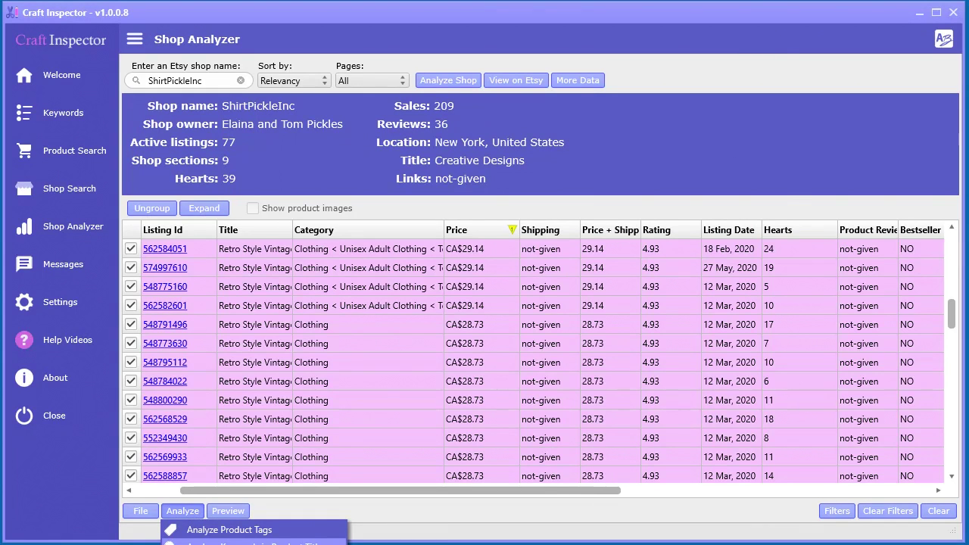
click(250, 542)
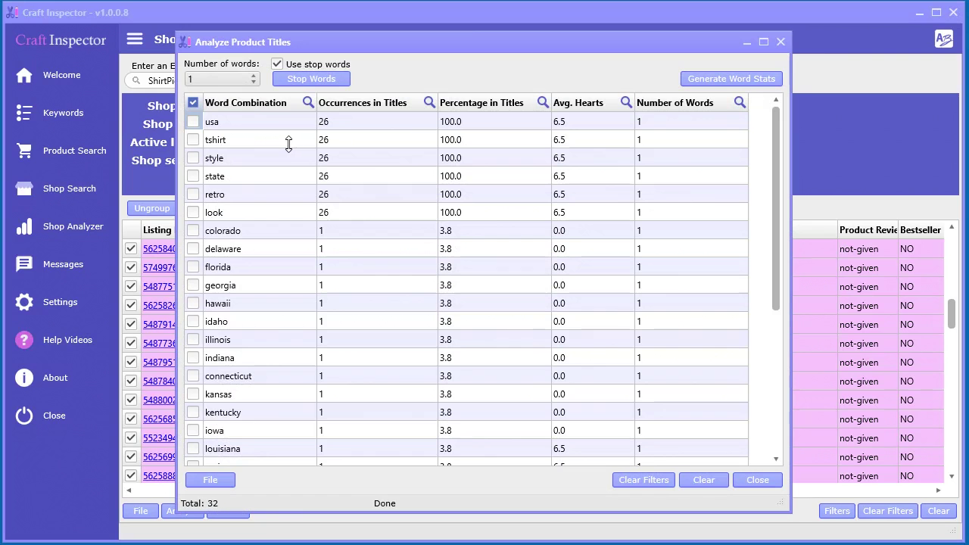
click(782, 42)
click(186, 416)
click(215, 454)
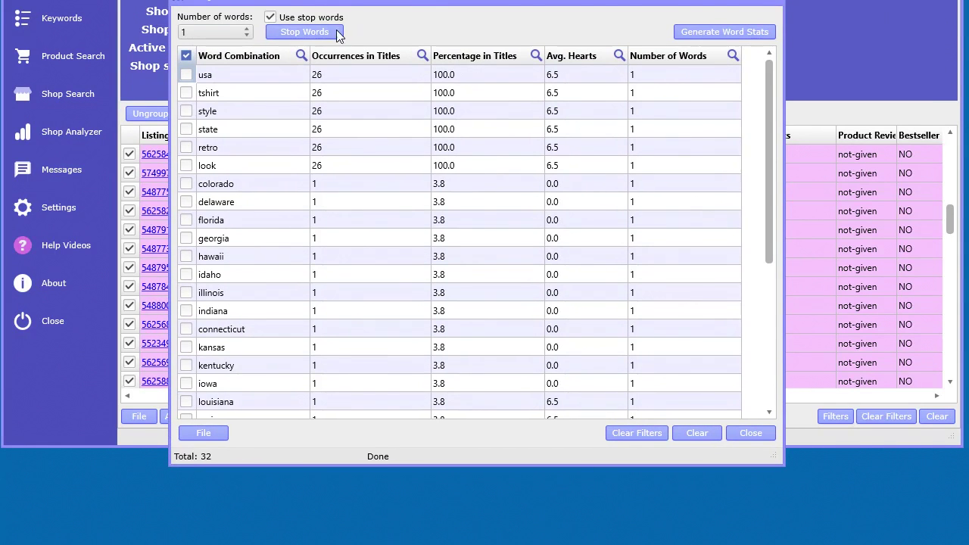
drag(346, 5, 521, 25)
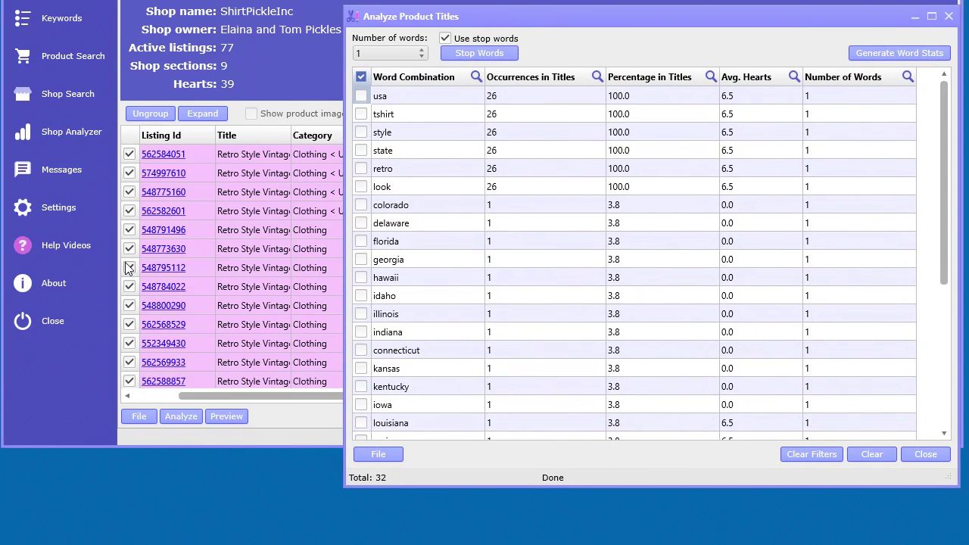
drag(666, 11, 433, 18)
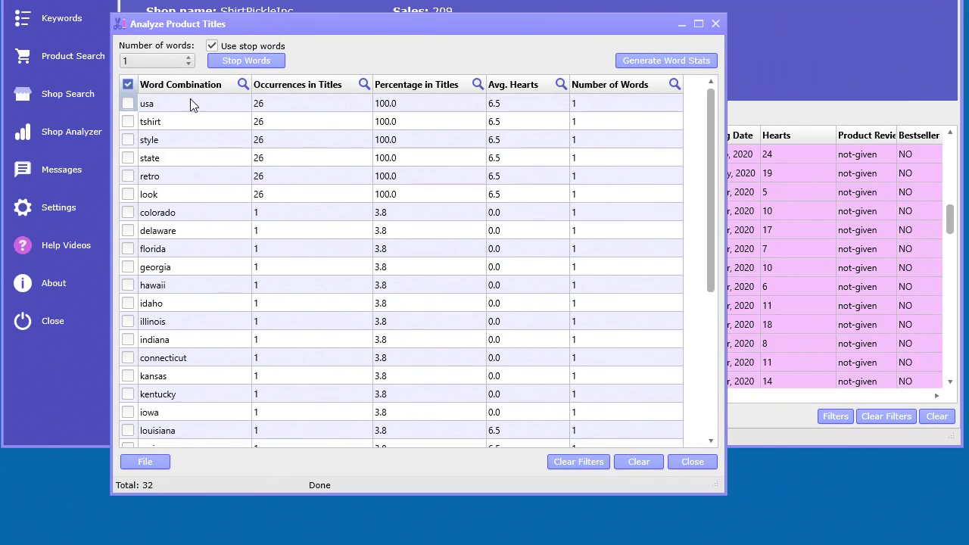
Generate three-word title stats, review 'retro style vintage' and its average hearts, then close the window
click(172, 62)
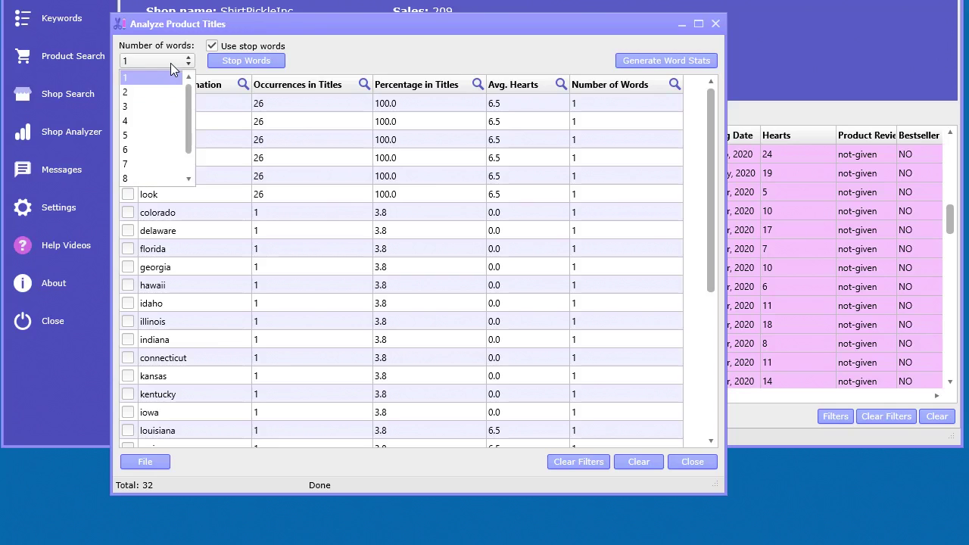
click(150, 105)
click(627, 60)
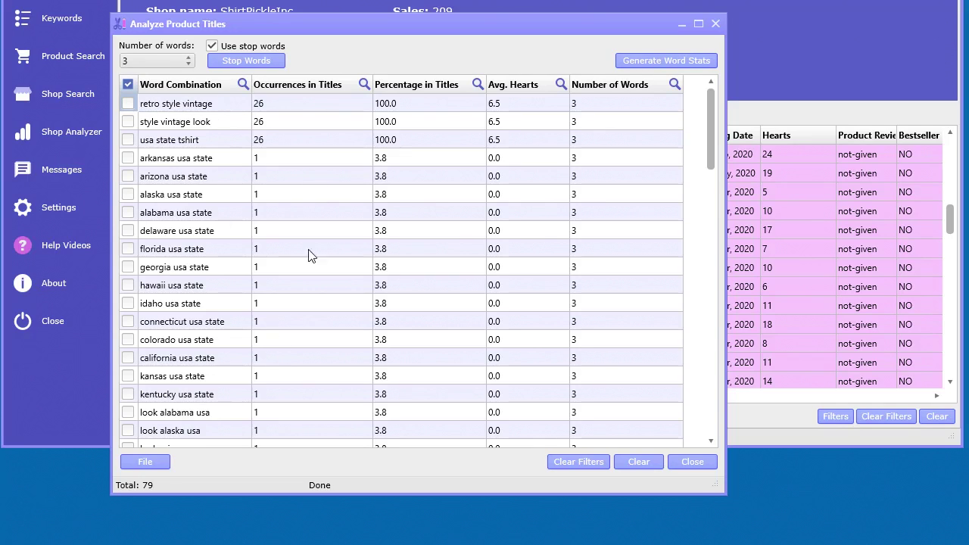
click(540, 107)
click(528, 100)
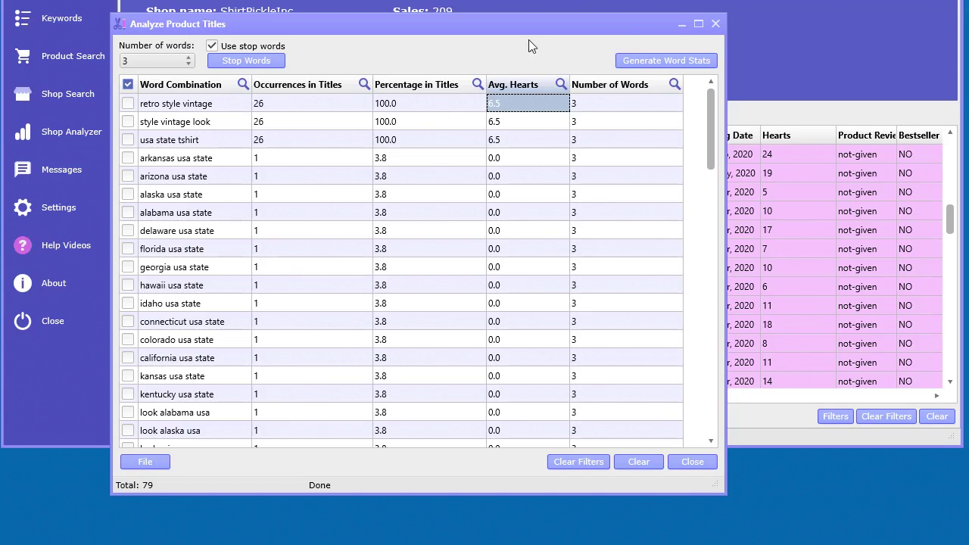
click(715, 23)
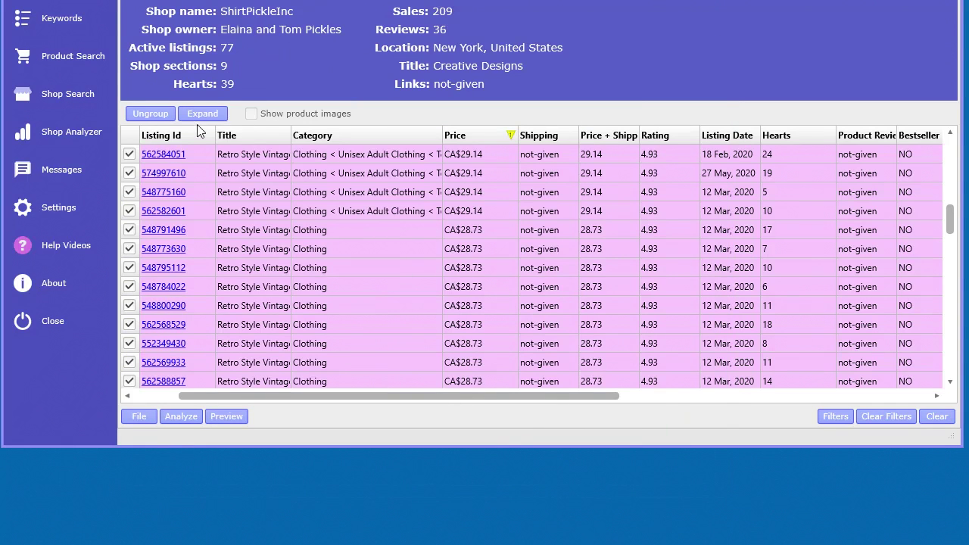
Ungroup the listings table and select all 77 listing rows
click(155, 115)
click(128, 138)
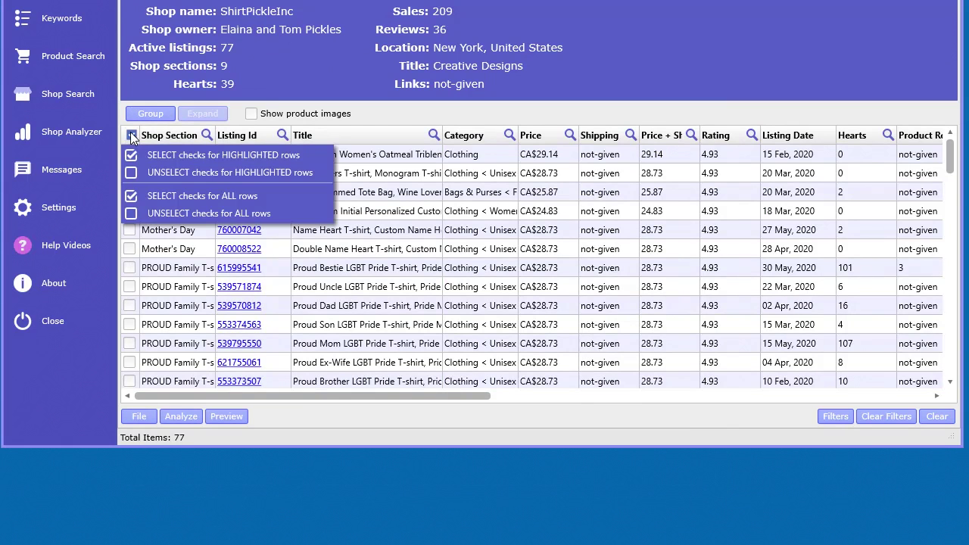
click(159, 209)
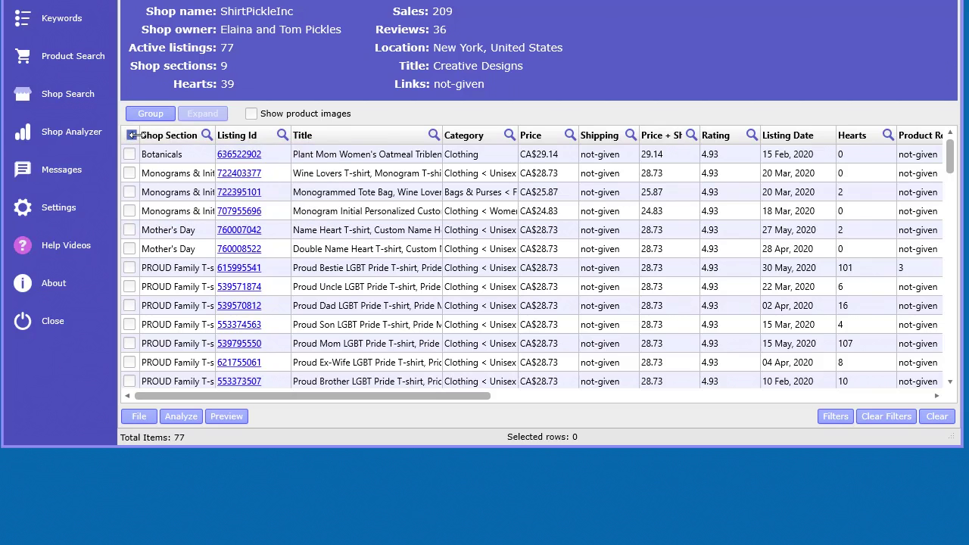
click(131, 136)
click(155, 195)
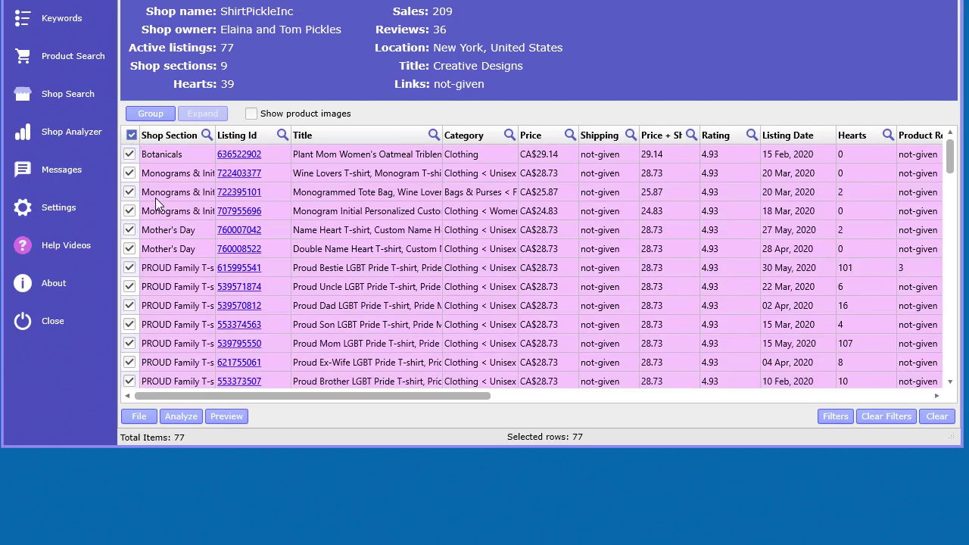
Review the product tag statistics, then run the keyword analysis on the product titles
click(182, 415)
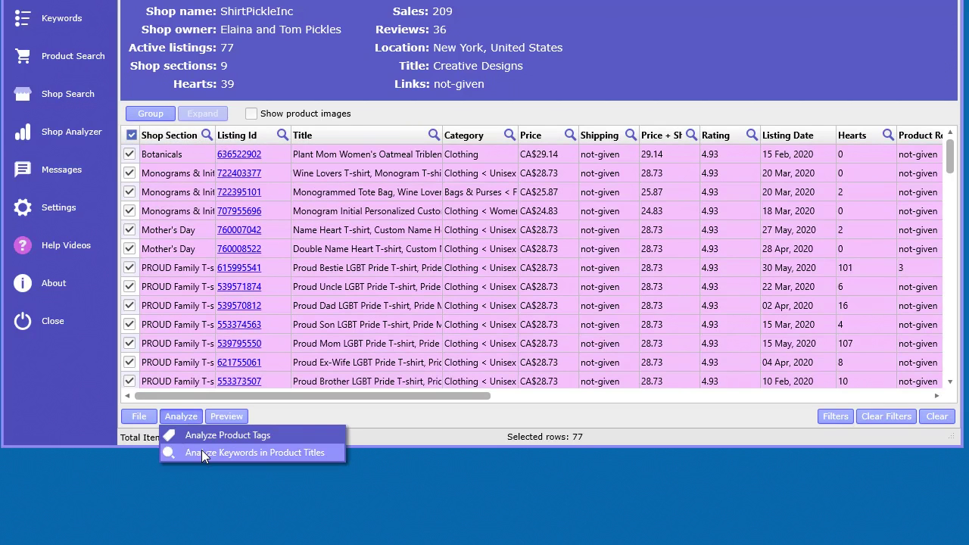
click(202, 436)
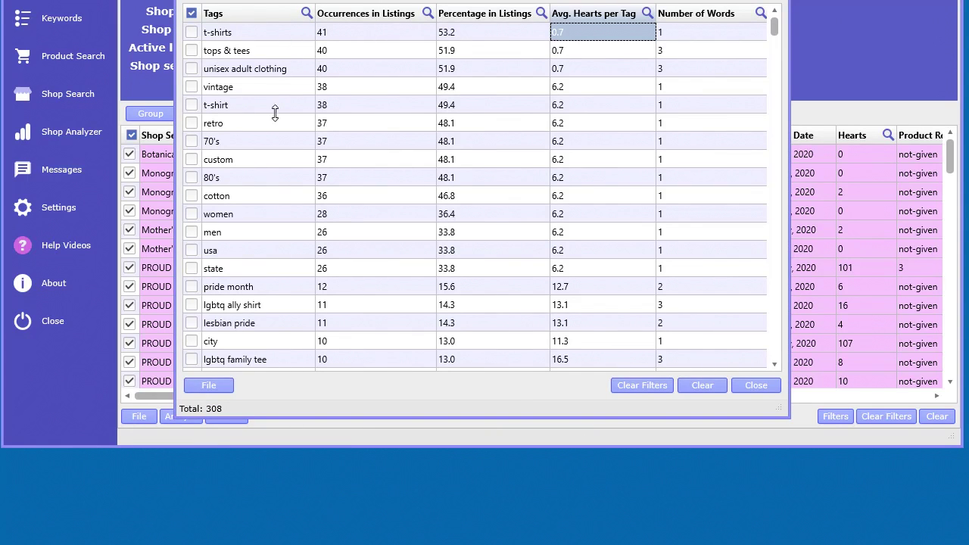
key(Escape)
click(179, 417)
click(209, 452)
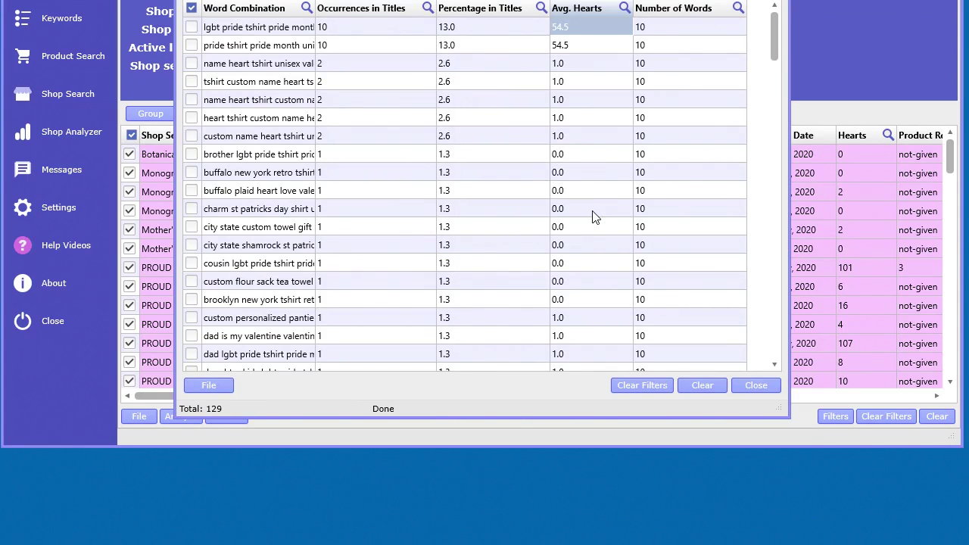
Show ten-word title combinations, widening the Word Combination column to read them, then restoring it
click(214, 29)
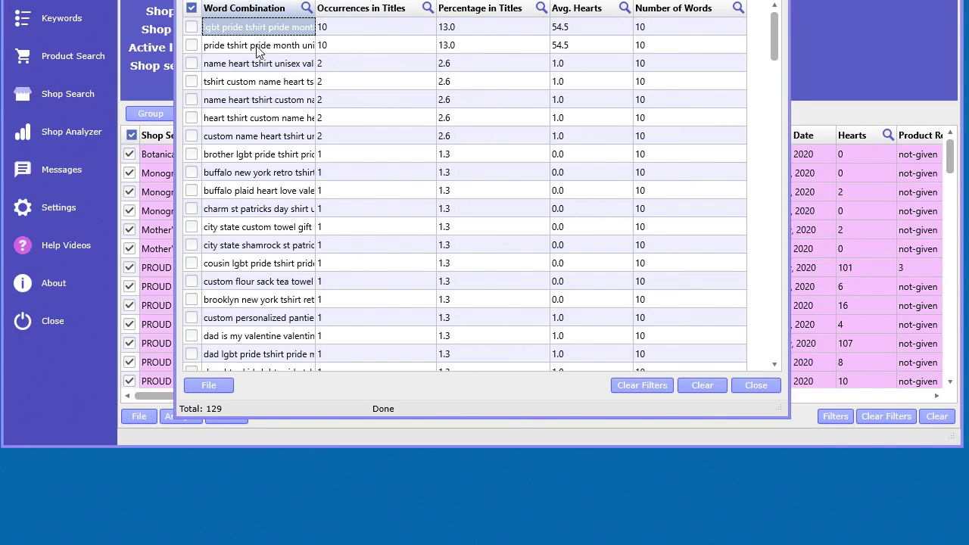
click(242, 45)
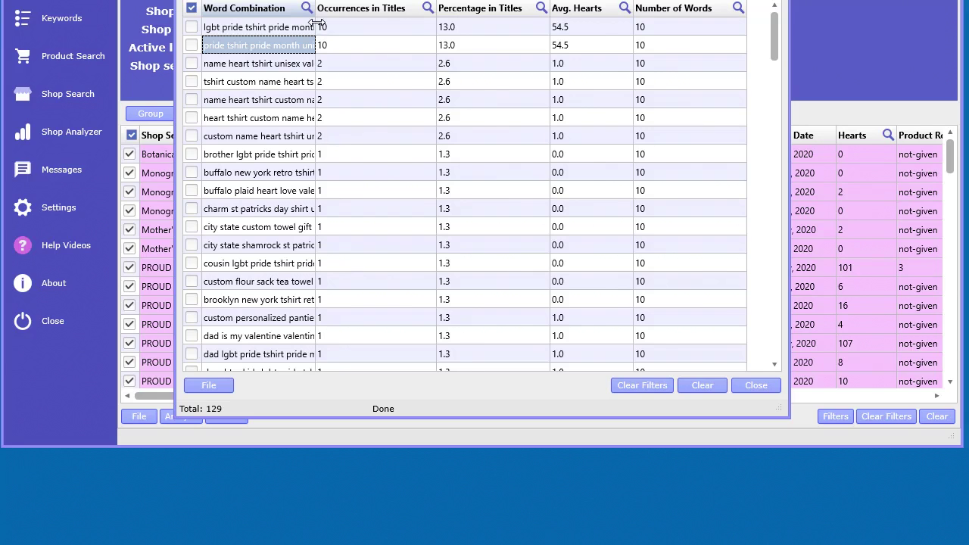
drag(316, 9, 490, 9)
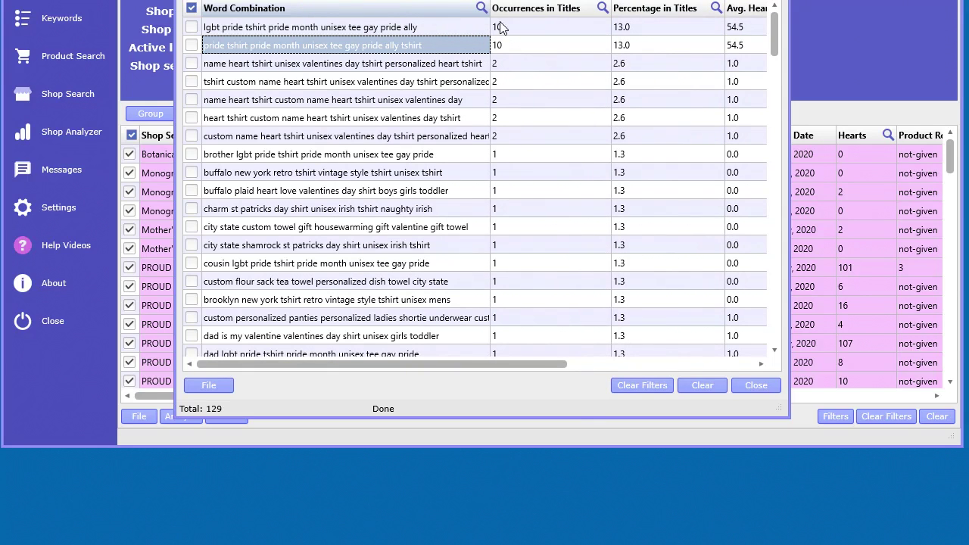
drag(490, 21, 311, 34)
click(456, 45)
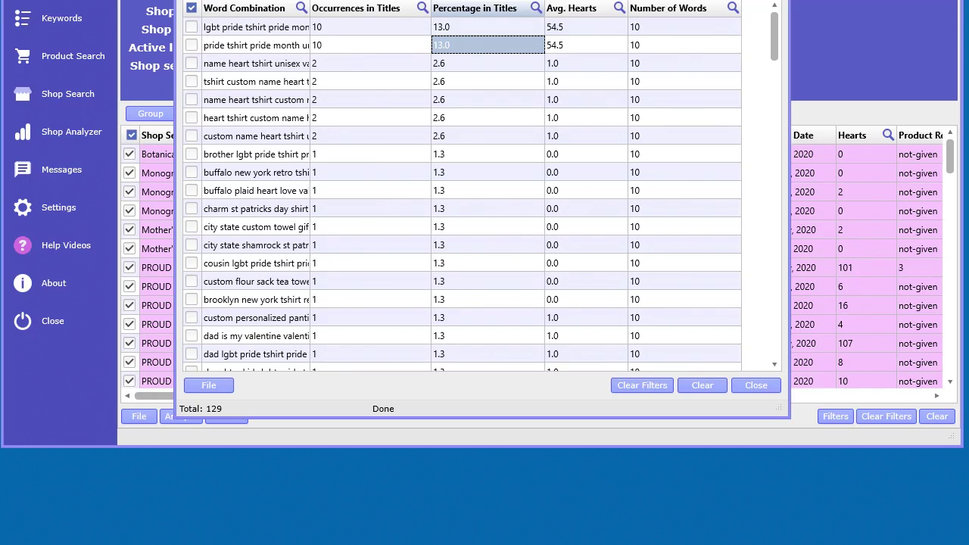
Regenerate word stats for four-word combinations, then close the analysis
click(234, 9)
click(228, 16)
click(703, 1)
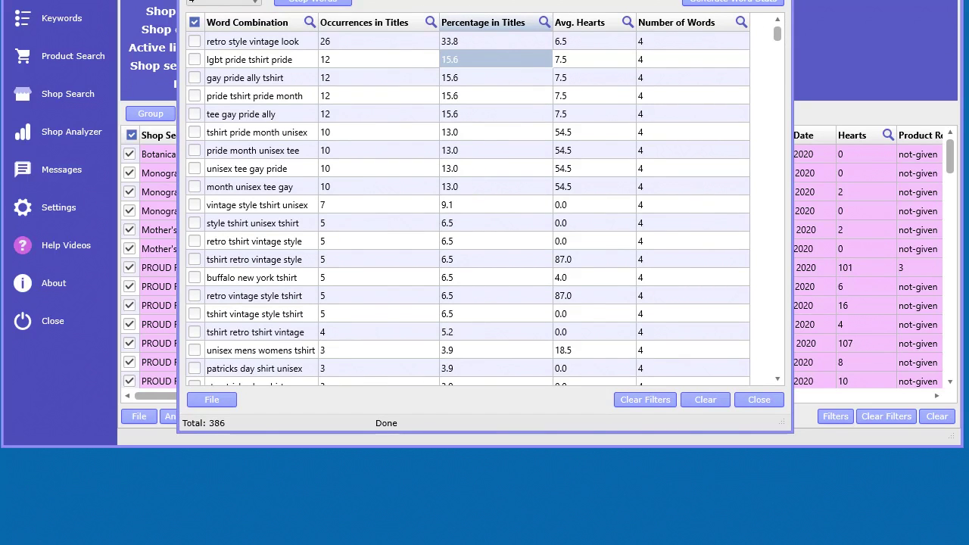
key(Escape)
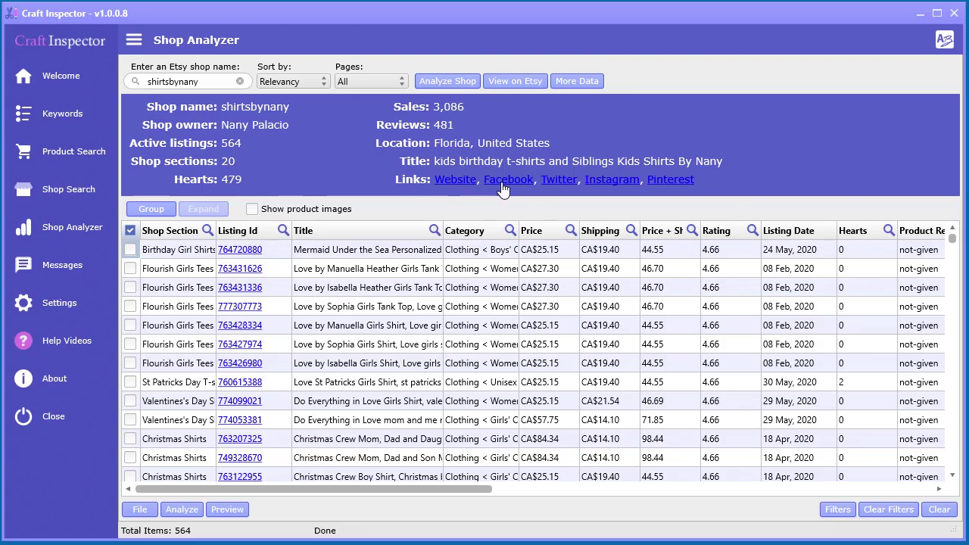
Open the shop's nanycrafts.com website and then its nanycrafts Facebook page in Chrome
click(456, 180)
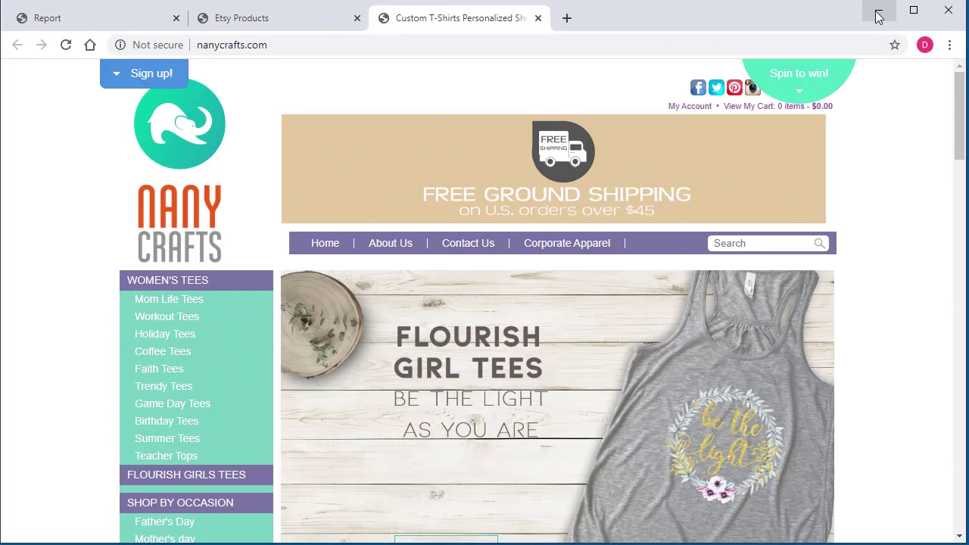
click(878, 15)
click(492, 180)
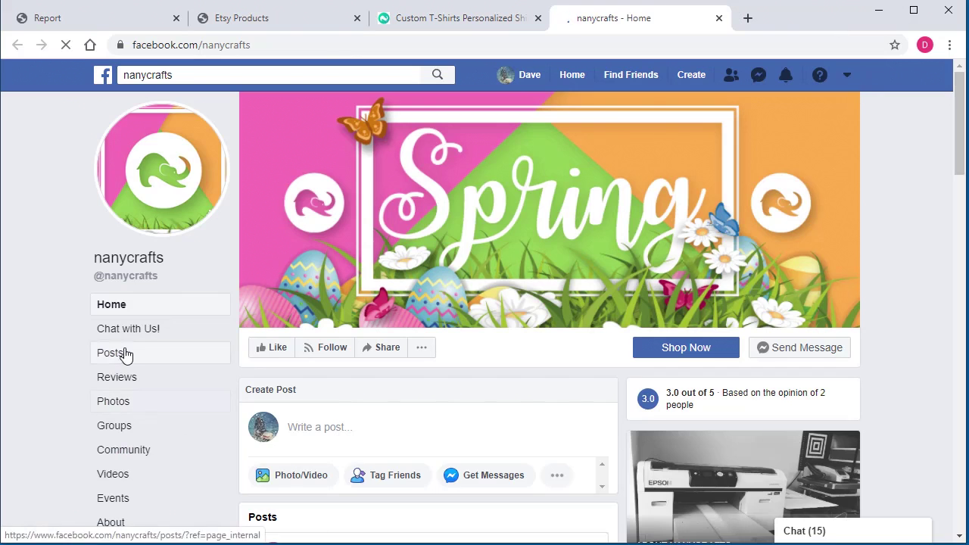
Scroll through the nanycrafts Facebook page's Posts section, then minimize Chrome
click(123, 354)
scroll(25, 407, down, 10)
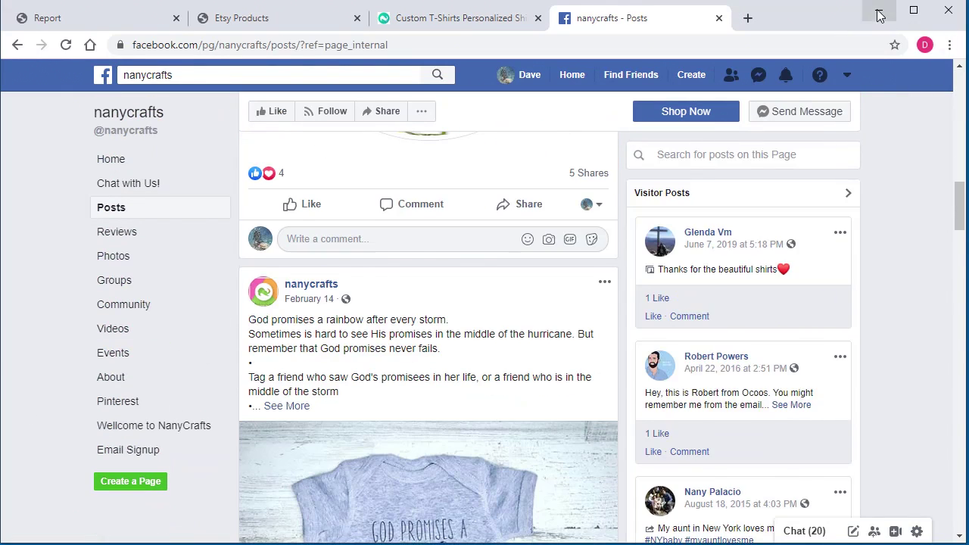
click(878, 10)
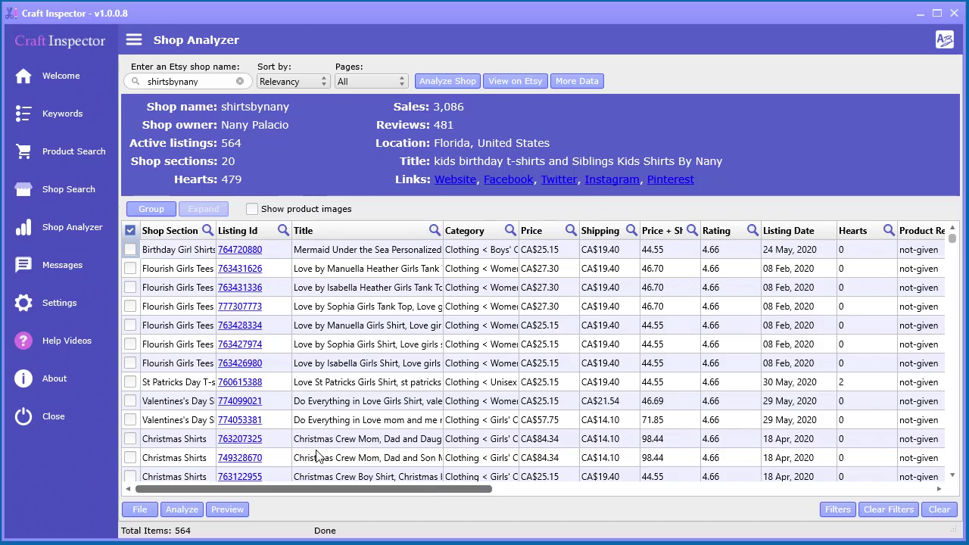
Group listings by shop section and tick and expand the 40-listing Birthday Boy Shirts group
click(150, 211)
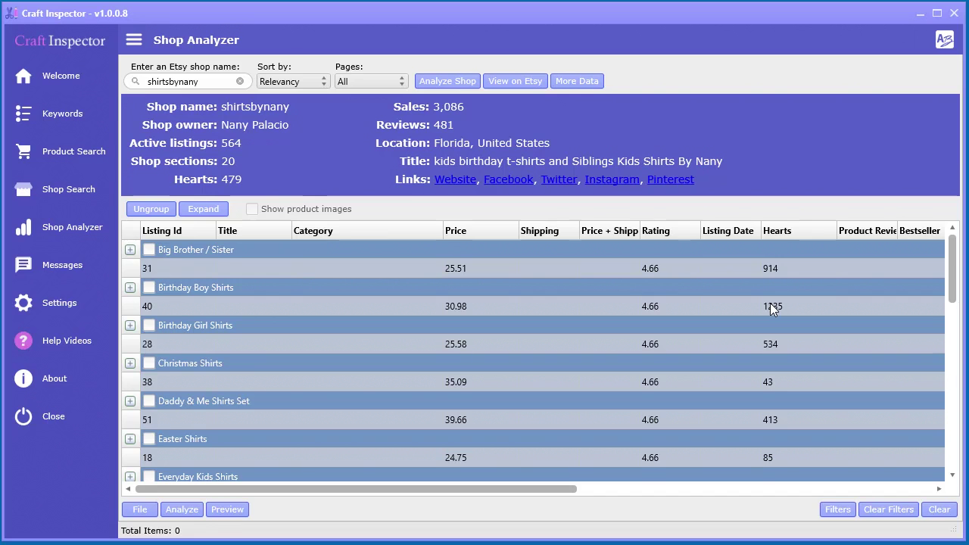
drag(950, 294, 949, 310)
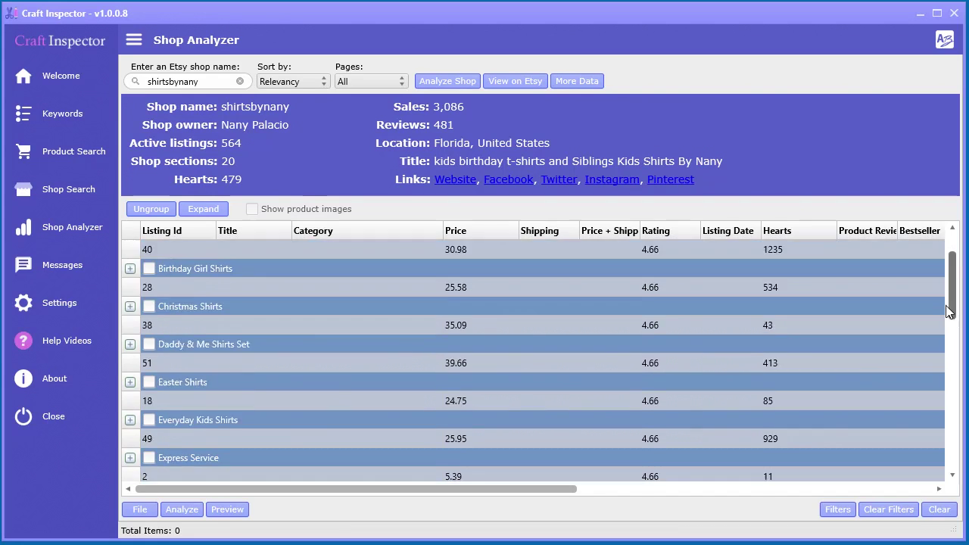
scroll(946, 333, down, 10)
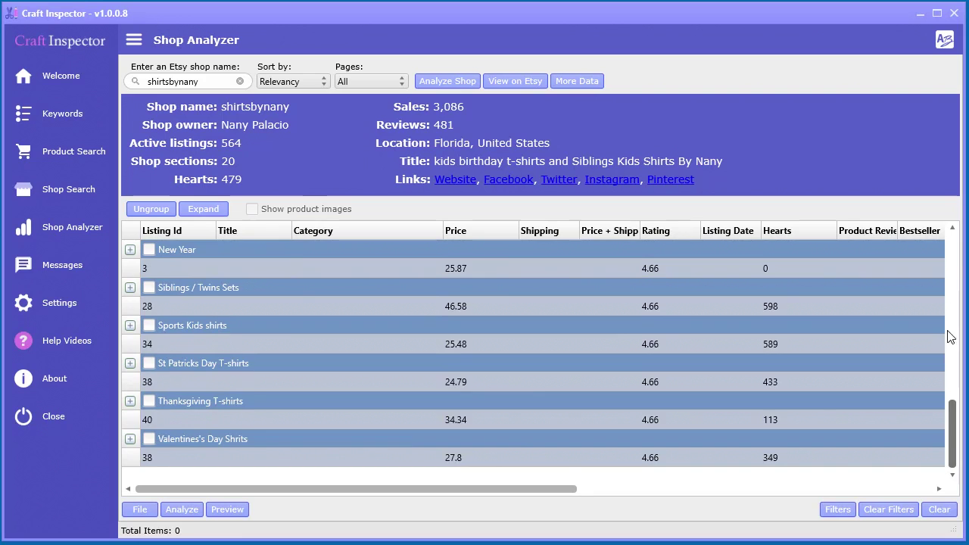
scroll(950, 337, up, 10)
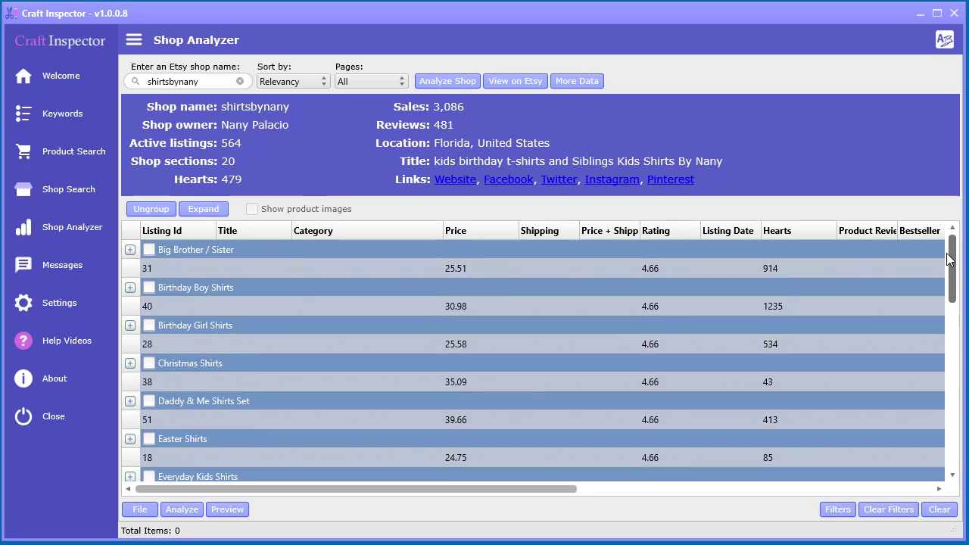
click(149, 287)
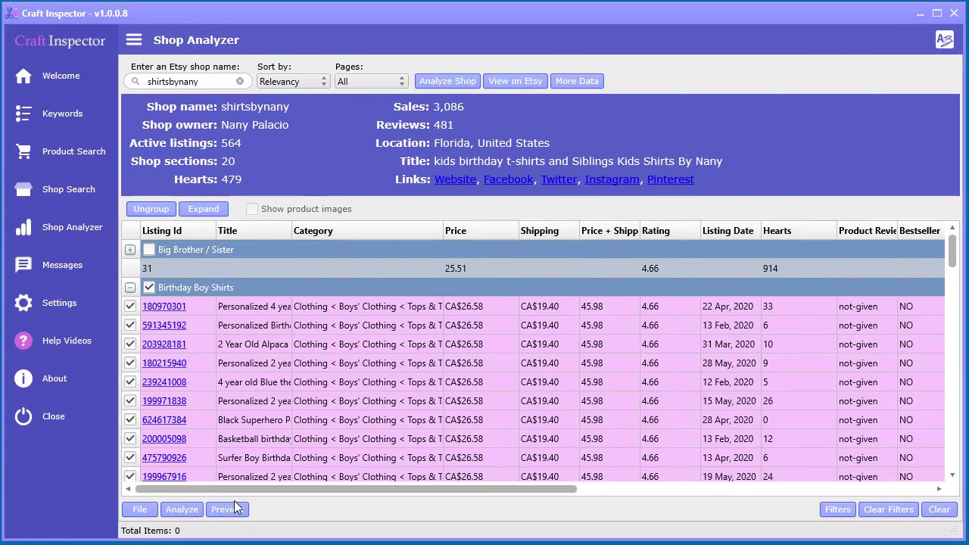
click(183, 517)
click(199, 527)
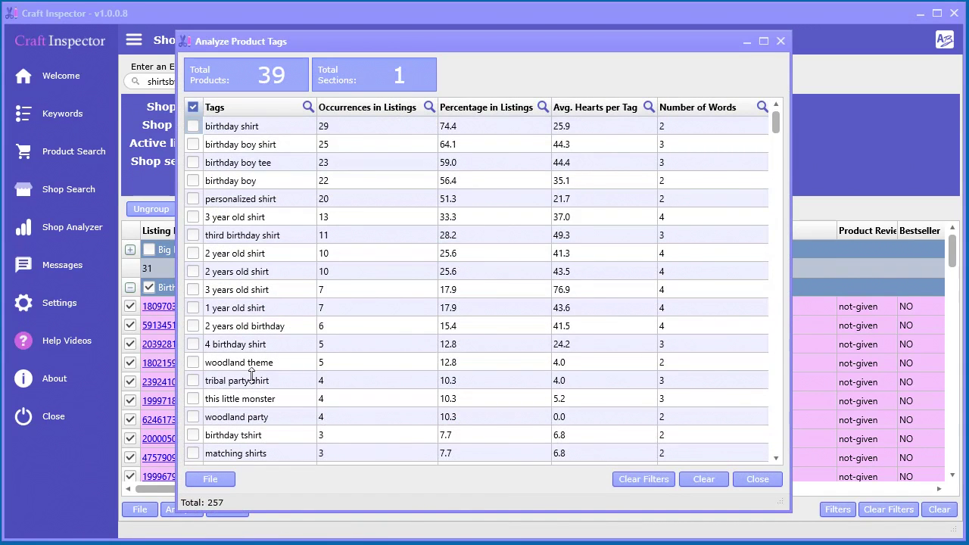
click(782, 41)
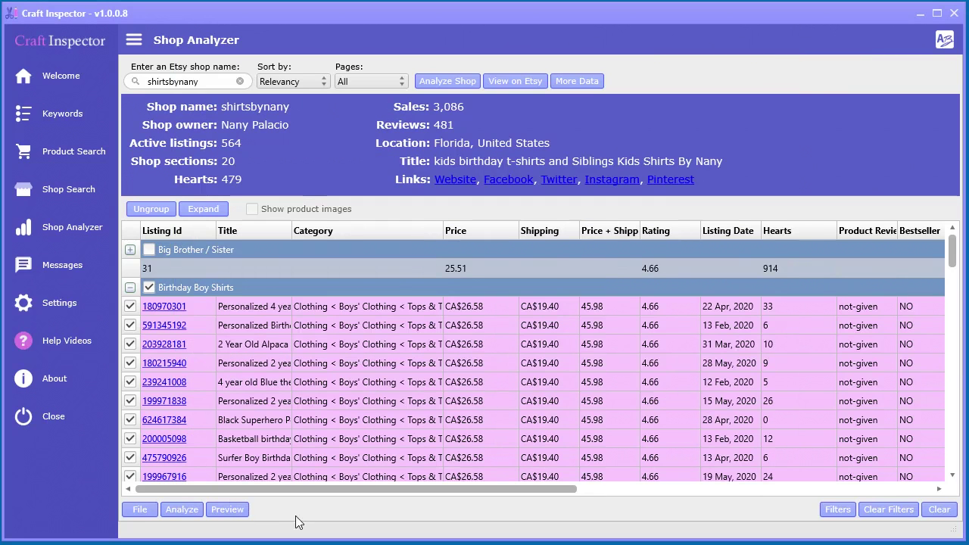
Preview the 564 listings as an HTML product feed in Chrome and scroll through it
click(234, 510)
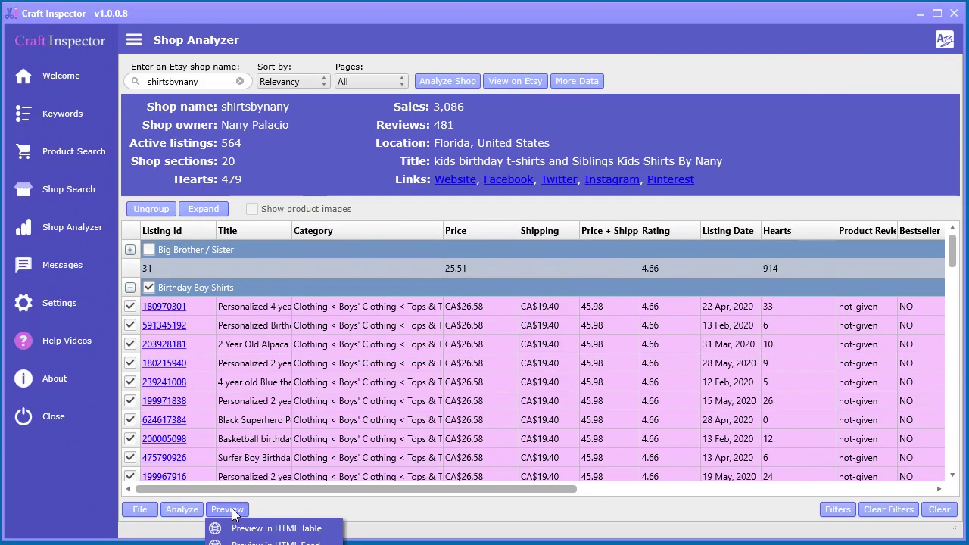
click(276, 542)
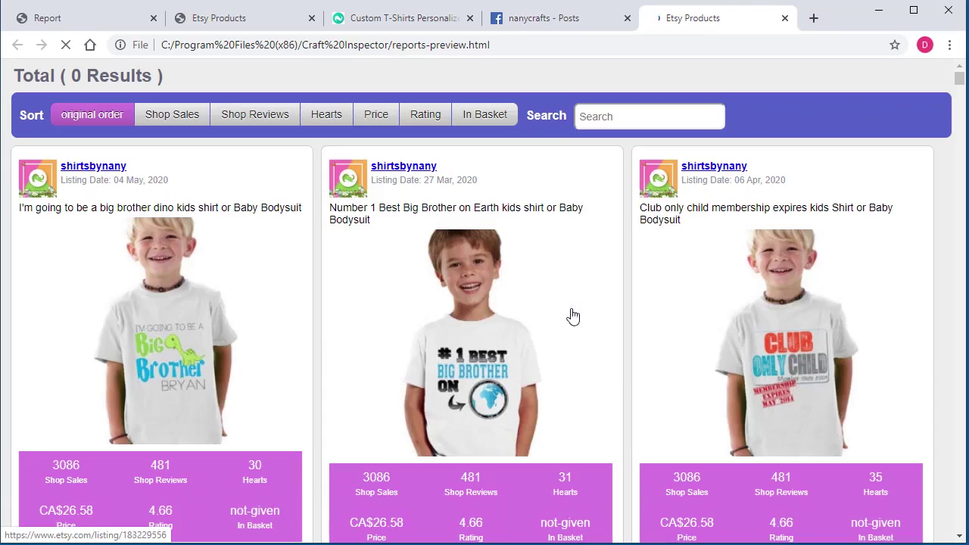
scroll(568, 316, down, 4)
scroll(560, 333, down, 10)
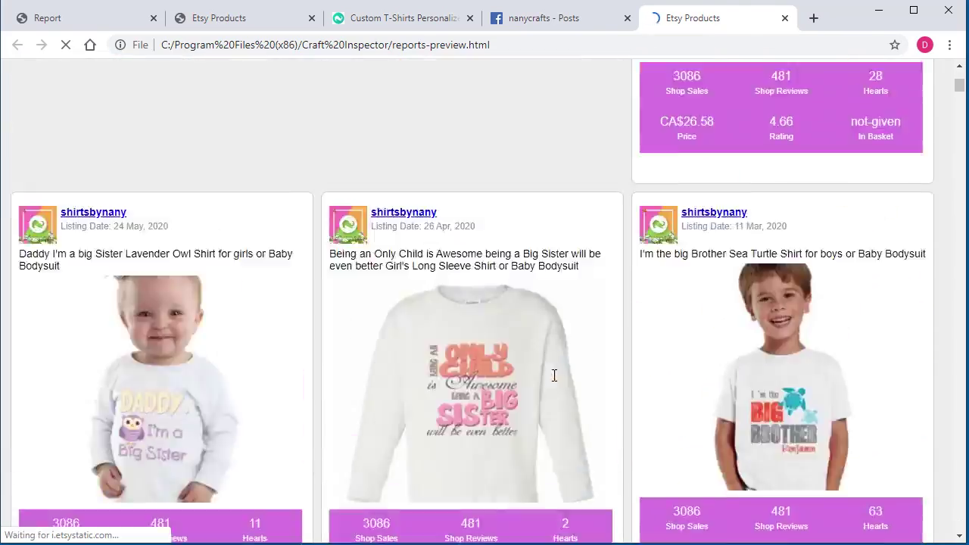
scroll(554, 376, up, 15)
Sort the feed by Shop Sales, look it over, then minimize Chrome
click(176, 114)
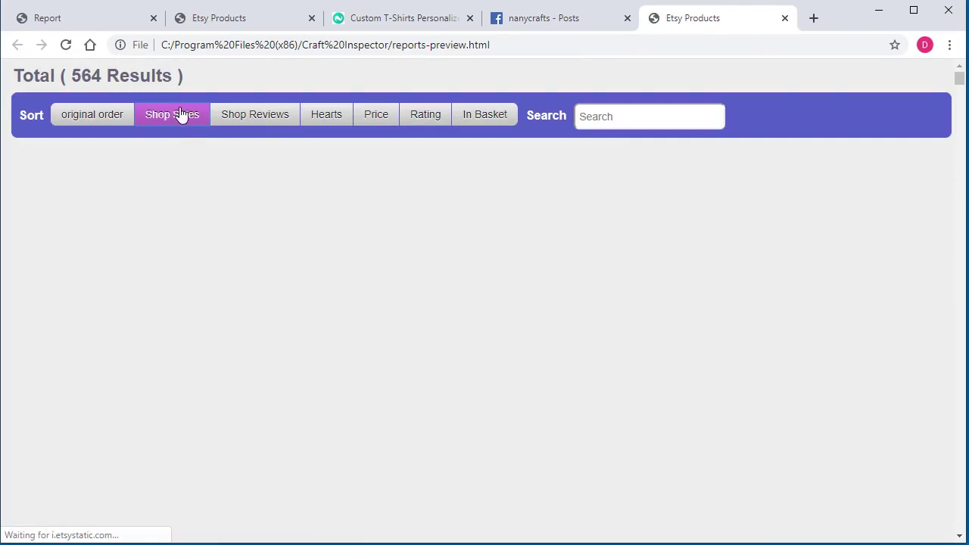
scroll(573, 409, down, 8)
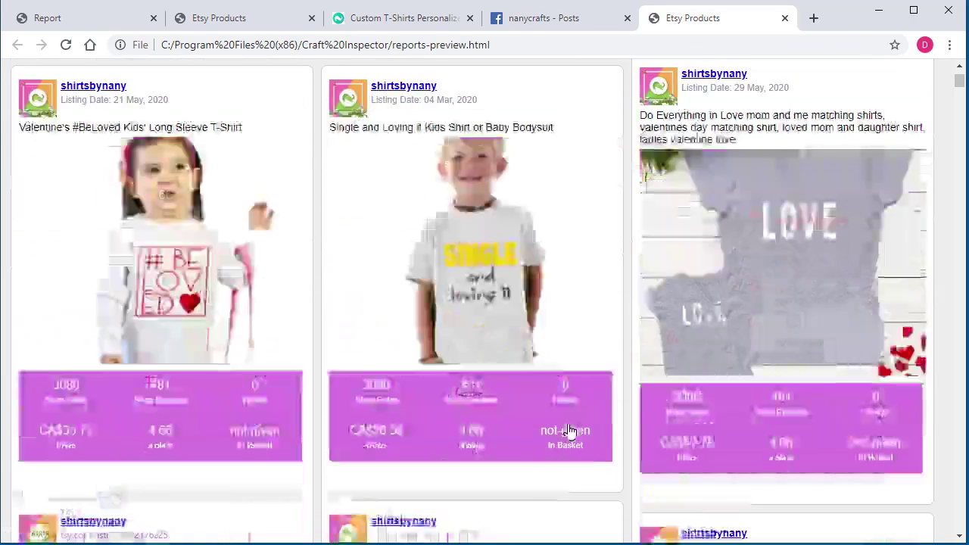
scroll(574, 424, up, 6)
click(878, 11)
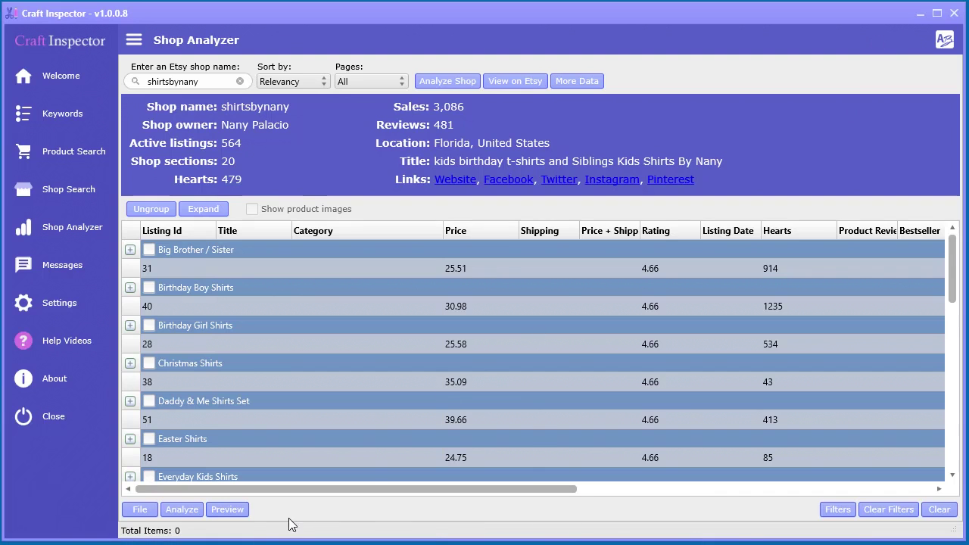
click(140, 510)
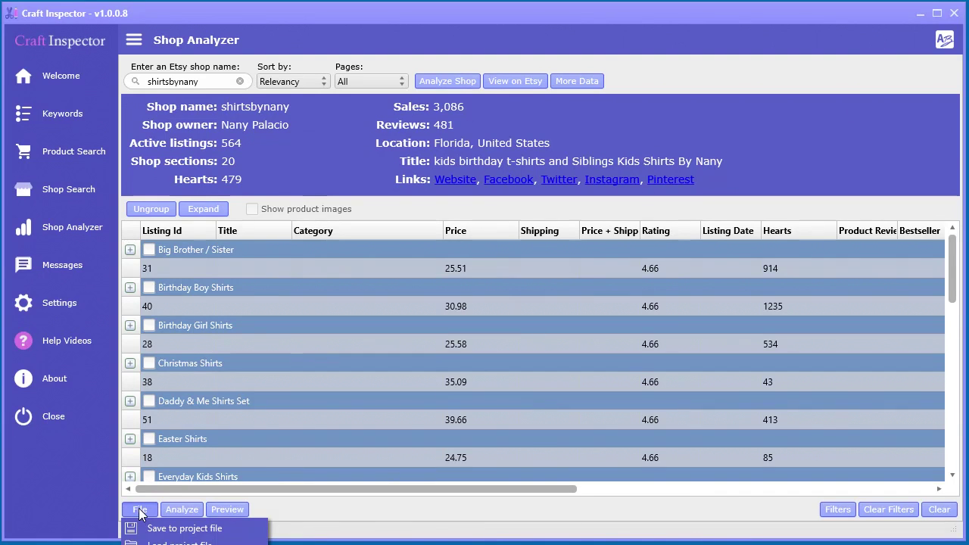
click(546, 16)
click(140, 509)
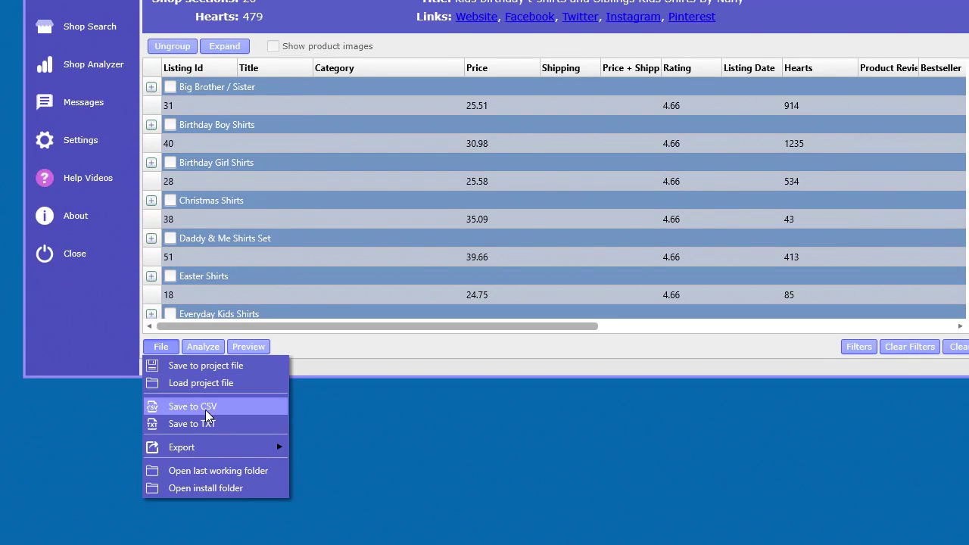
mouse_move(191, 449)
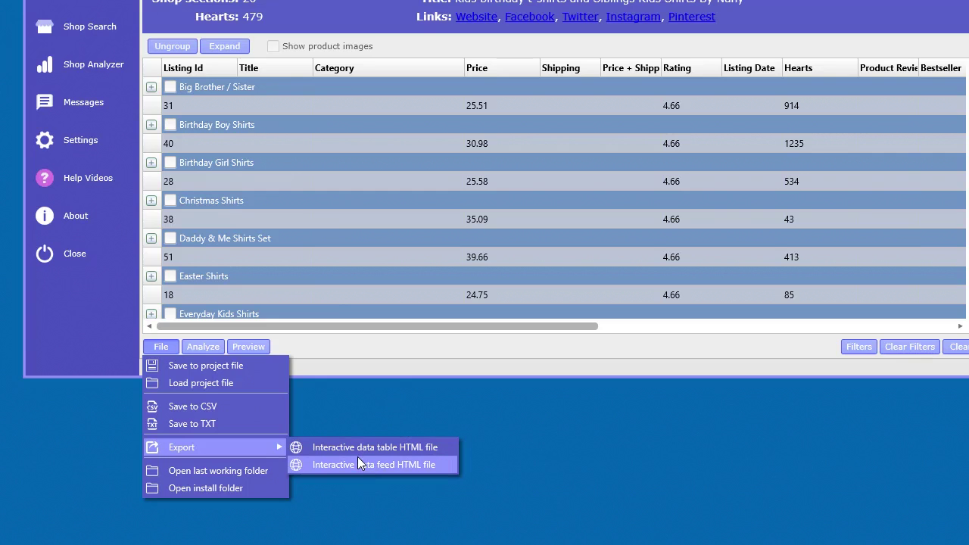
click(562, 350)
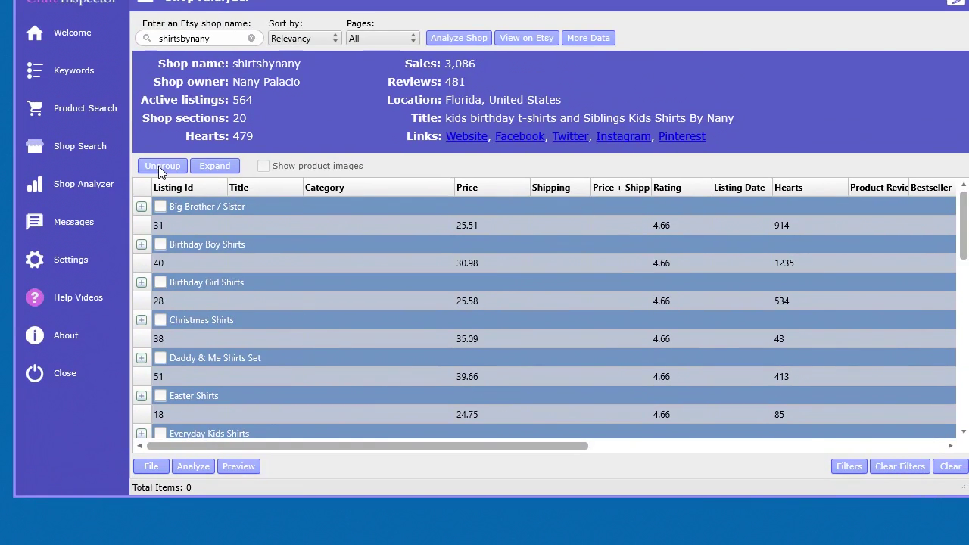
click(158, 165)
Try and close the Title search and Price filter popups, then open shirtsbynany on Etsy
click(446, 187)
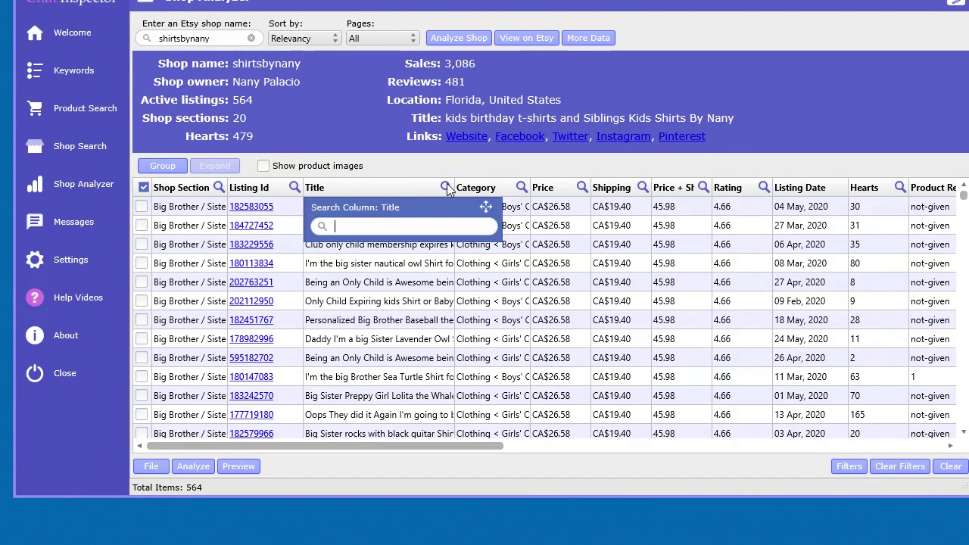
click(580, 186)
click(580, 186)
click(745, 77)
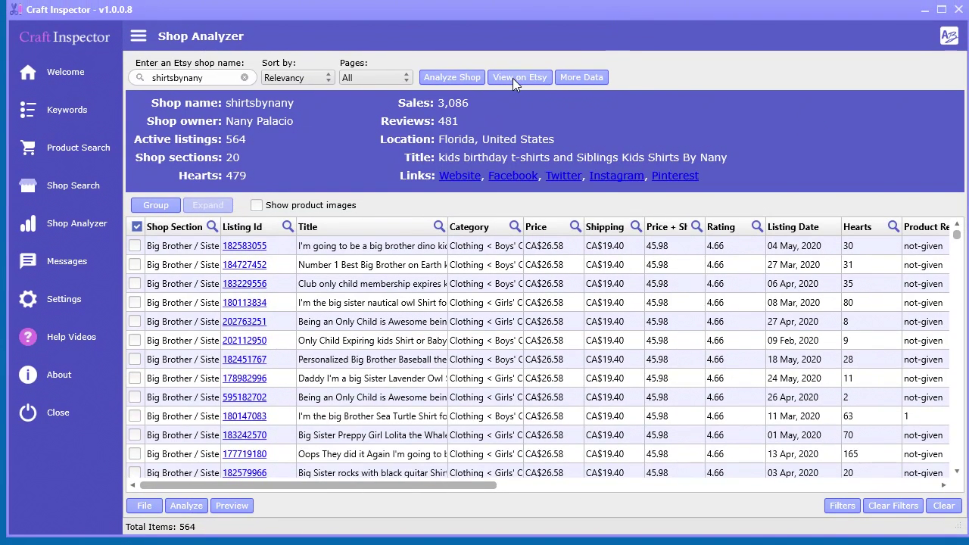
click(513, 78)
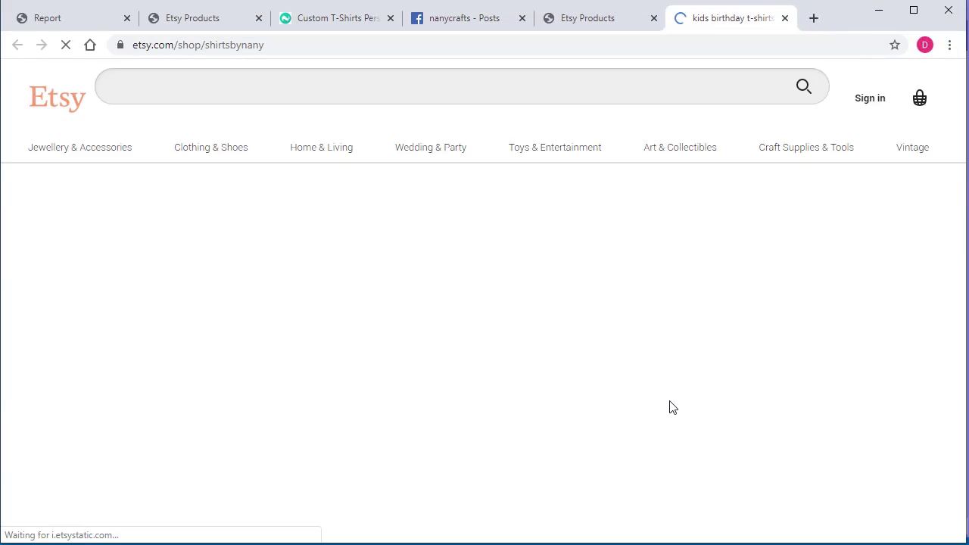
Scroll the shirtsbynany Etsy page down to Featured items, then minimize Chrome
scroll(684, 422, down, 6)
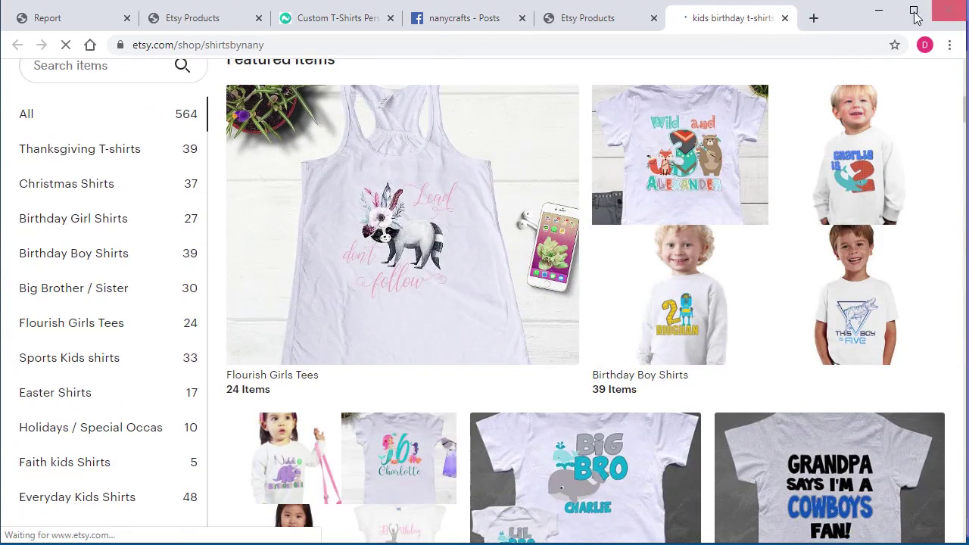
click(883, 13)
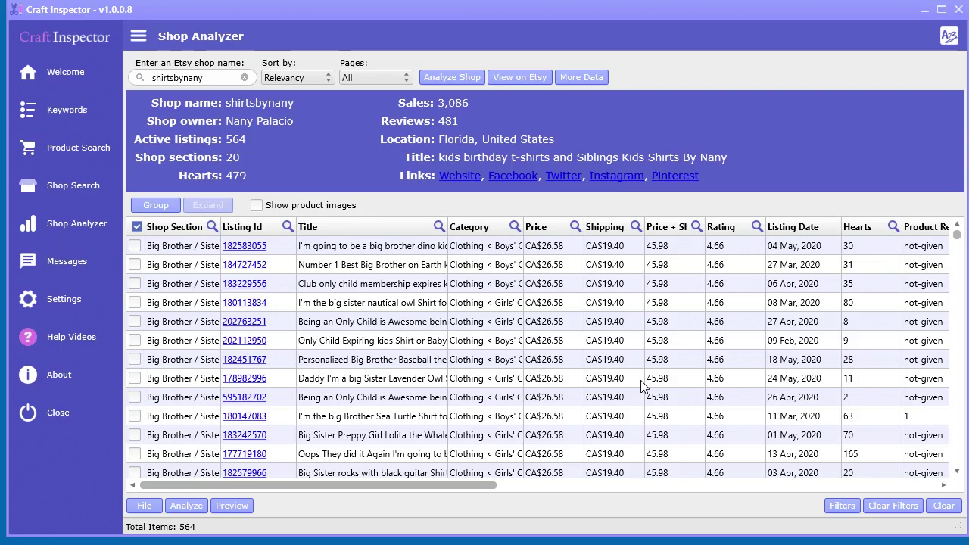
Save the analysis as the project file ci-shop_shirtsbynany.csaf
drag(482, 484, 422, 492)
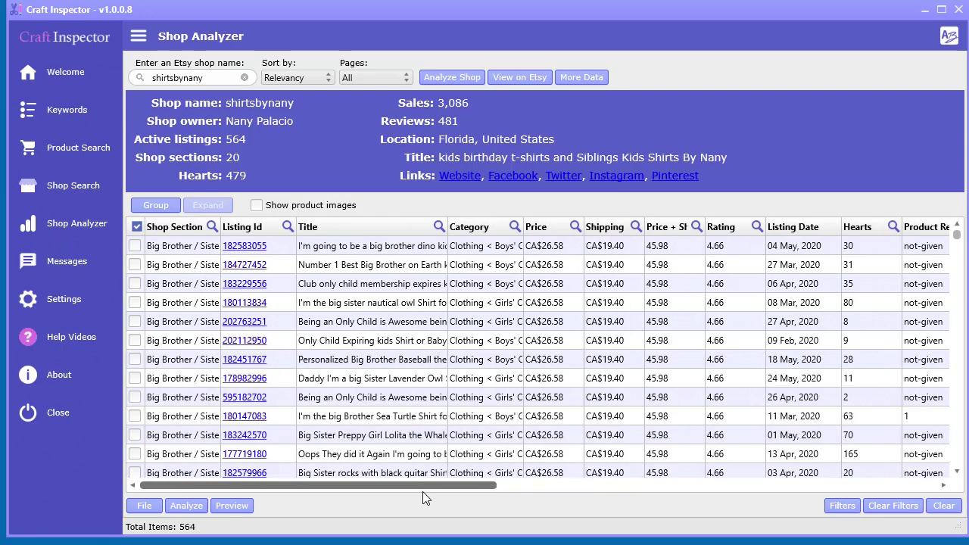
click(159, 508)
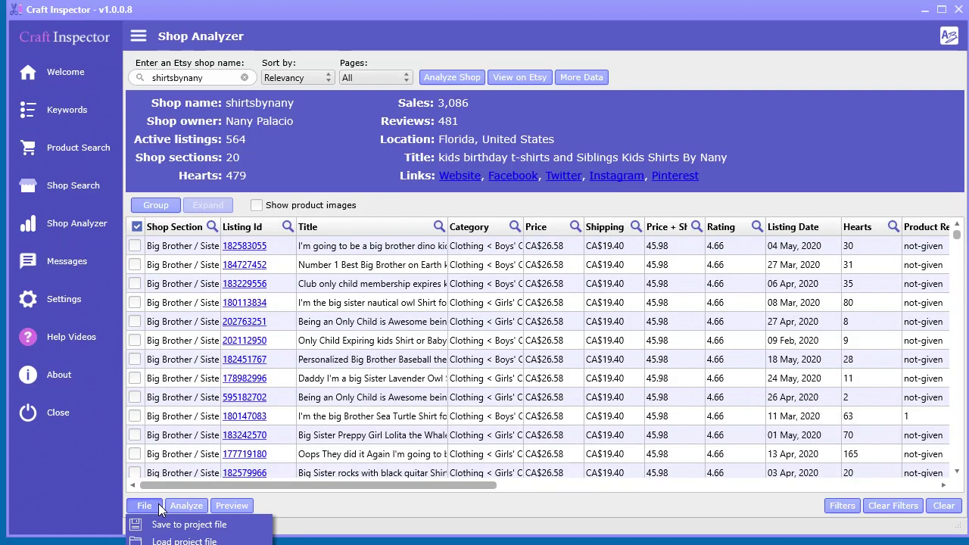
click(165, 524)
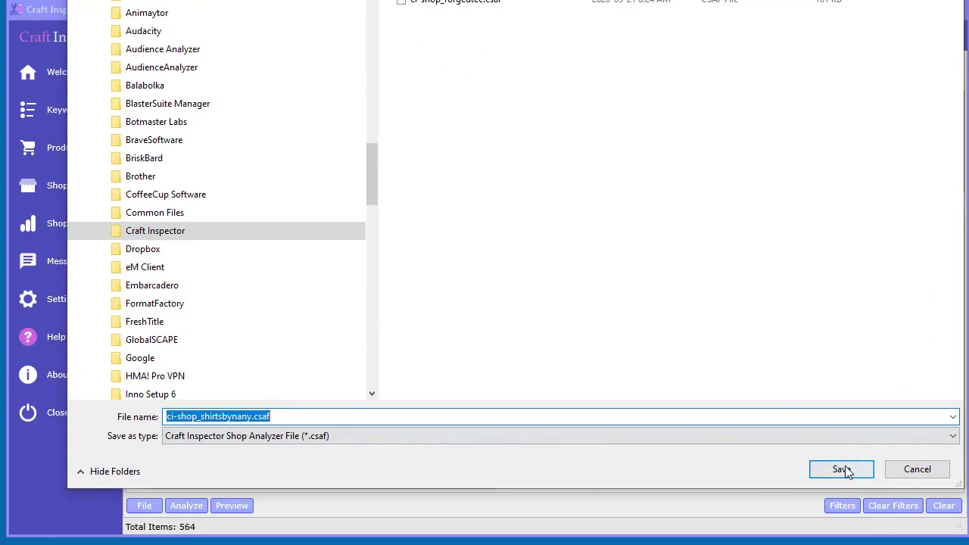
click(841, 470)
Clear all data, then reload ci-shop_shirtsbynany.csaf to restore the 564 listings
click(944, 506)
click(567, 297)
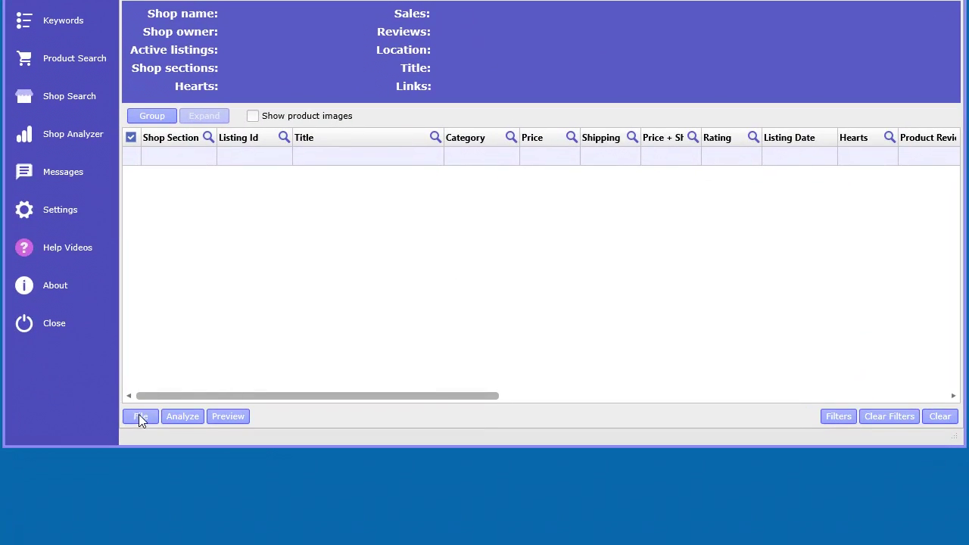
click(141, 506)
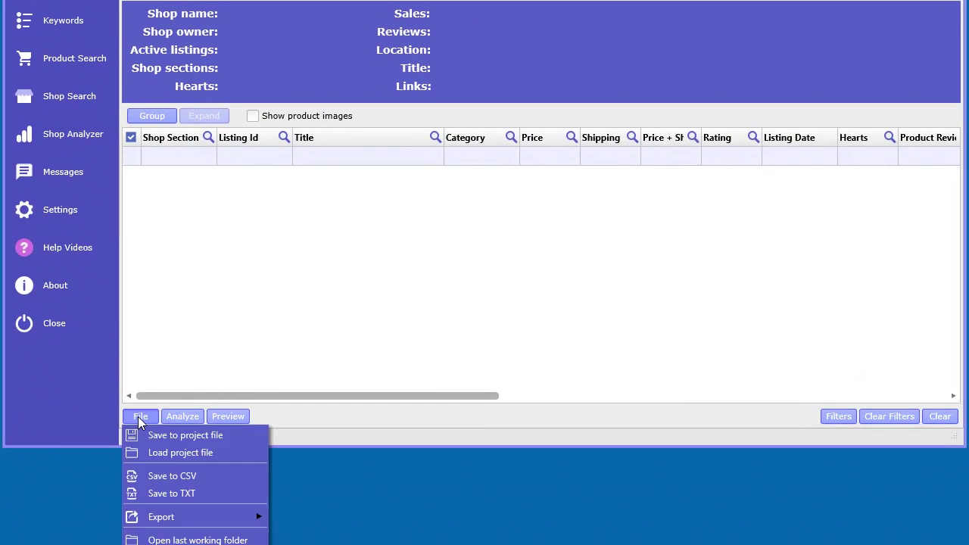
click(162, 455)
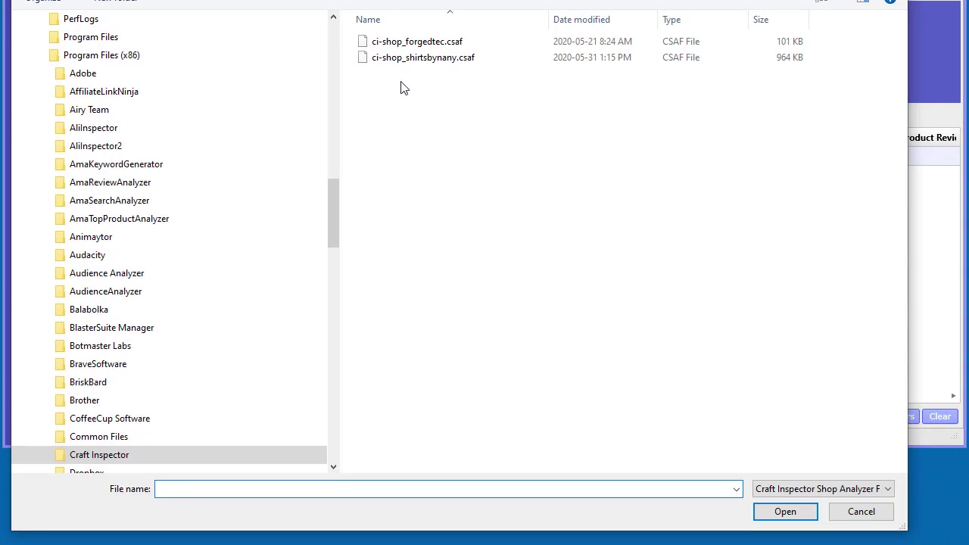
double_click(409, 59)
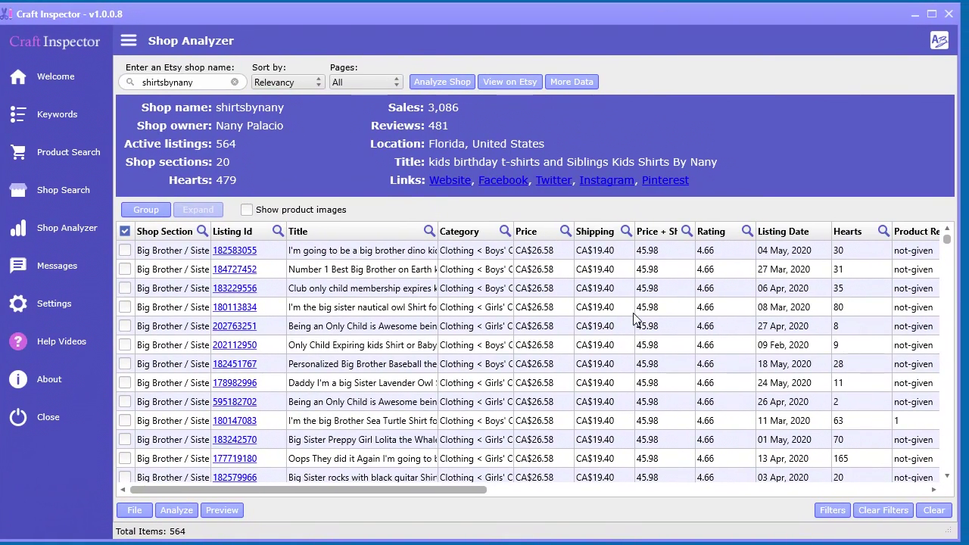
Extract more data for all rows, stopping after 40 of 564 products, and review the new columns
click(586, 79)
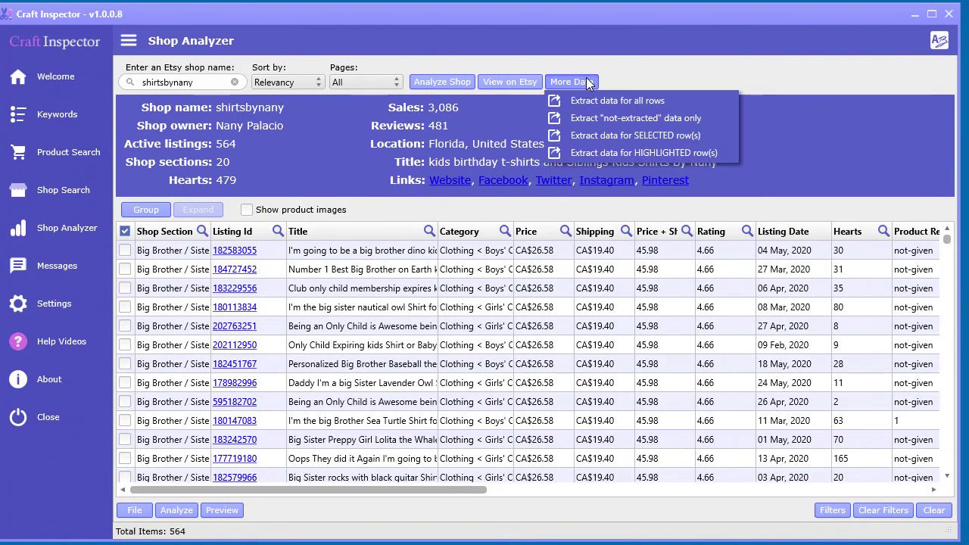
click(620, 104)
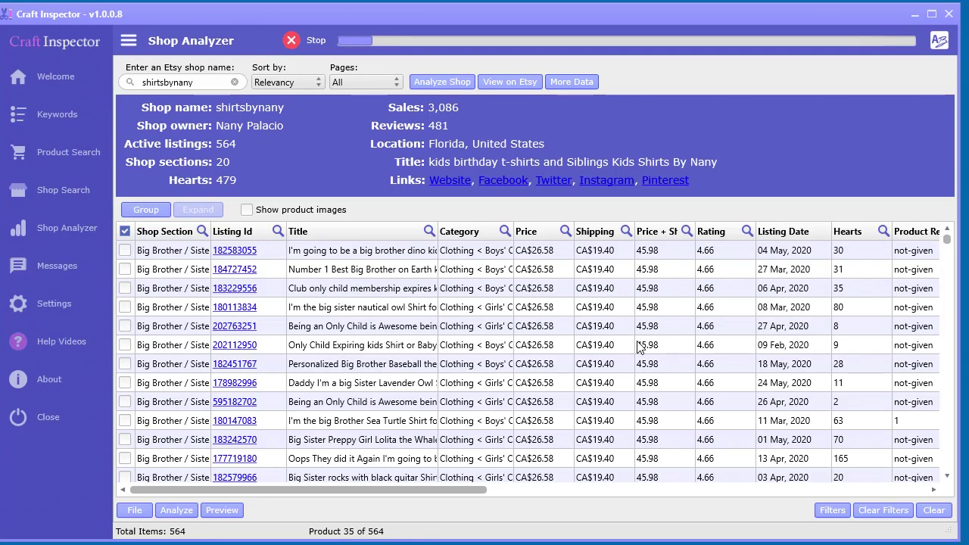
click(296, 38)
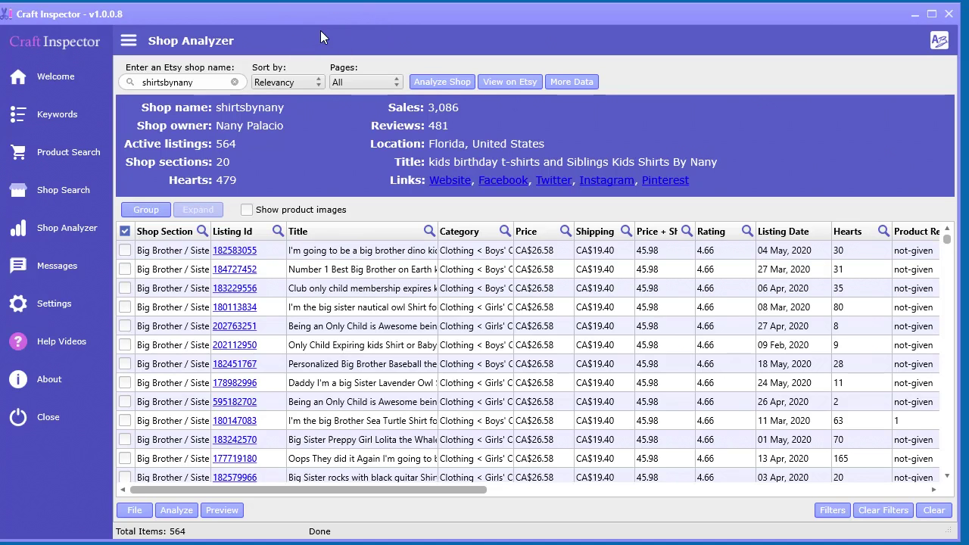
scroll(355, 392, down, 1)
scroll(356, 393, up, 1)
drag(380, 490, 356, 485)
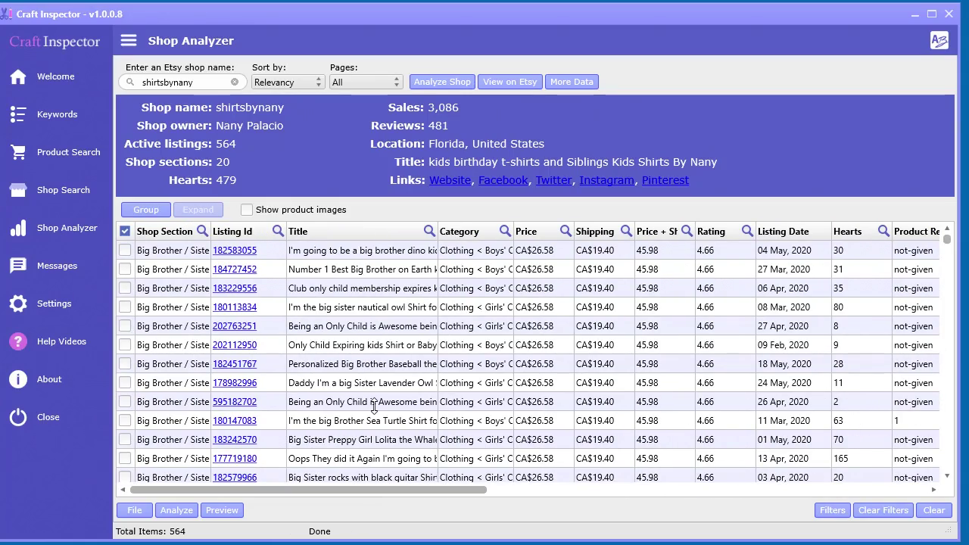